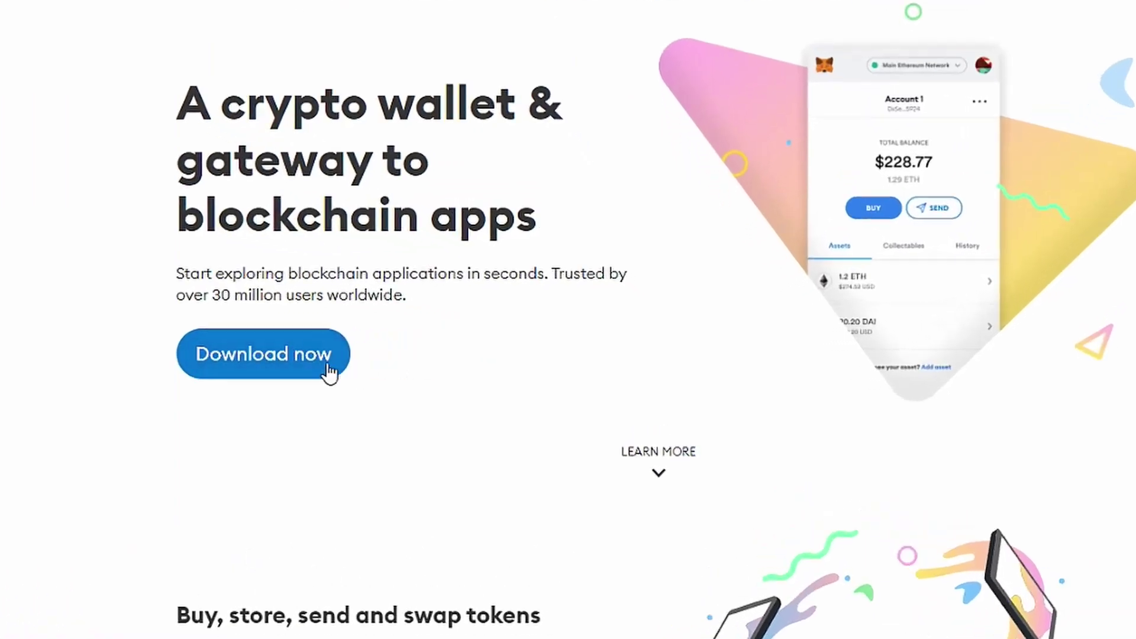
# Go to MetaMask's download page and open its Chrome Web Store extension listing.
pyautogui.click(497, 357)
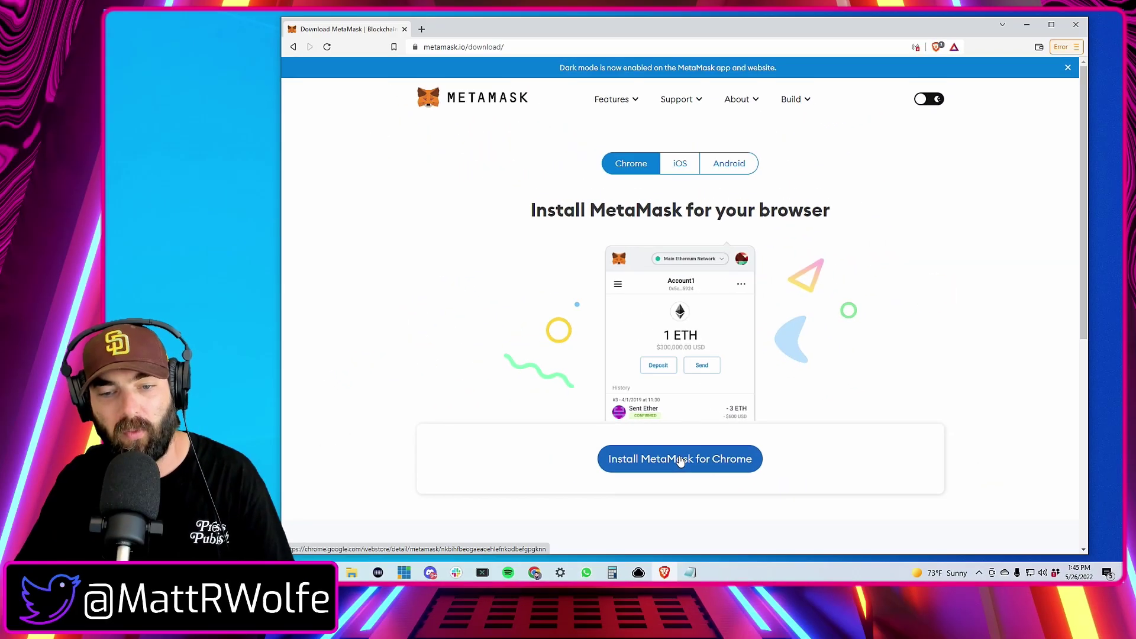
pyautogui.click(680, 461)
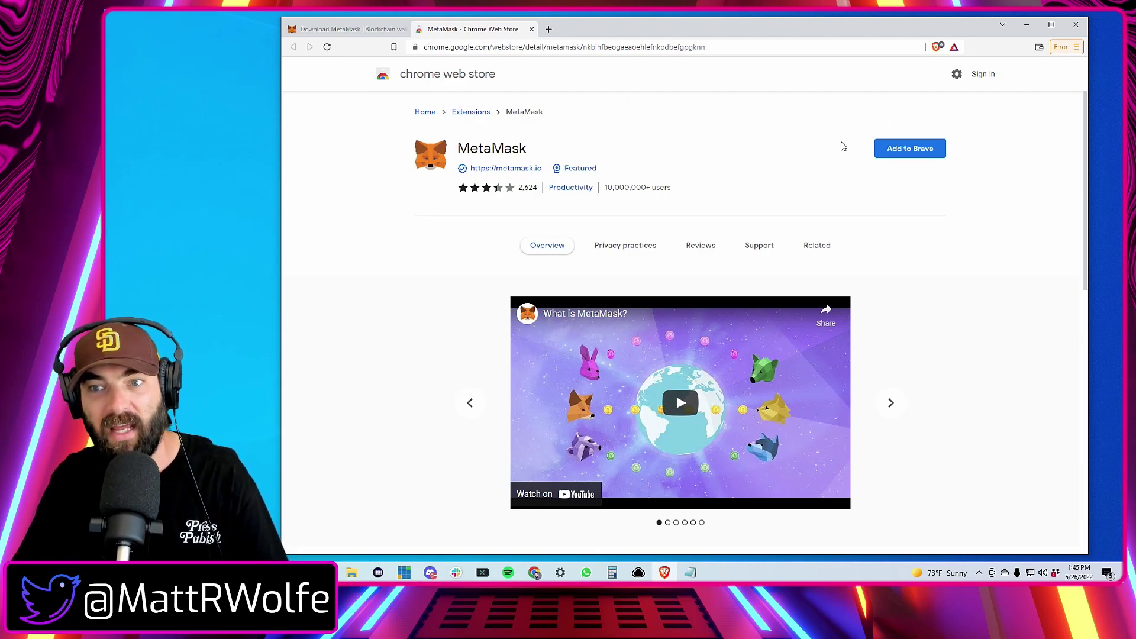
# Add the MetaMask extension to Brave and start its setup with Get Started.
pyautogui.click(911, 149)
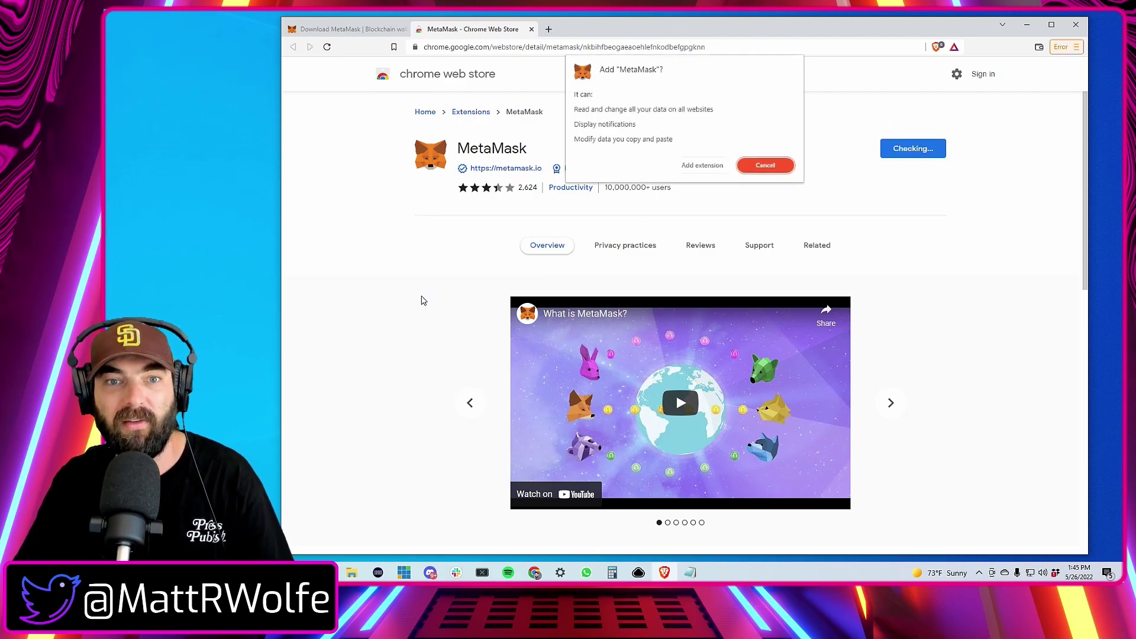
pyautogui.click(702, 166)
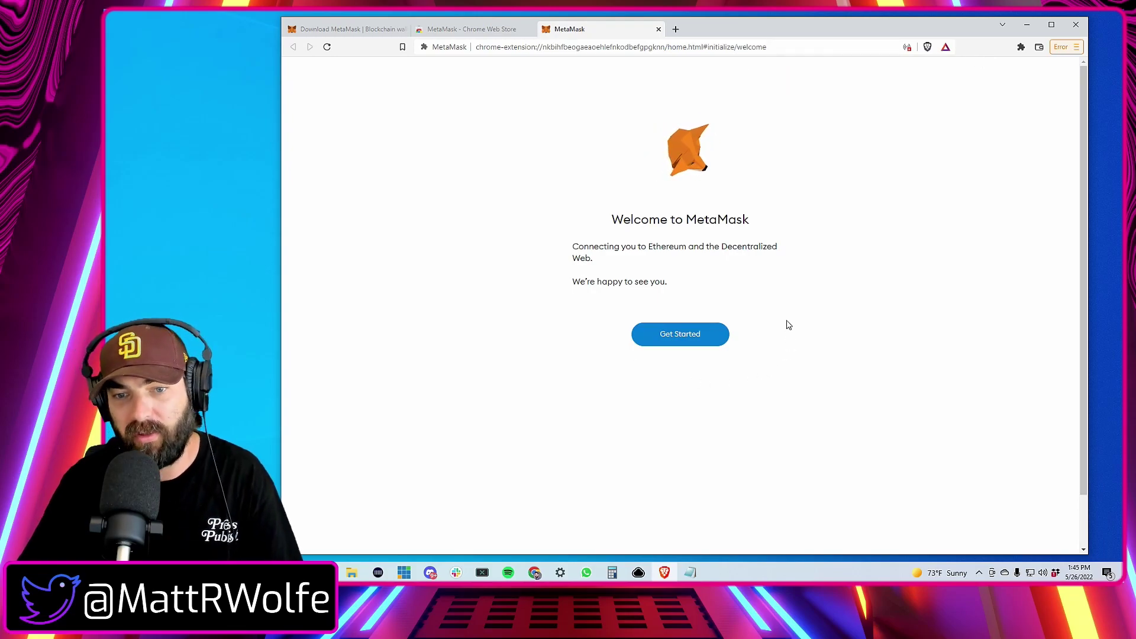
pyautogui.click(680, 335)
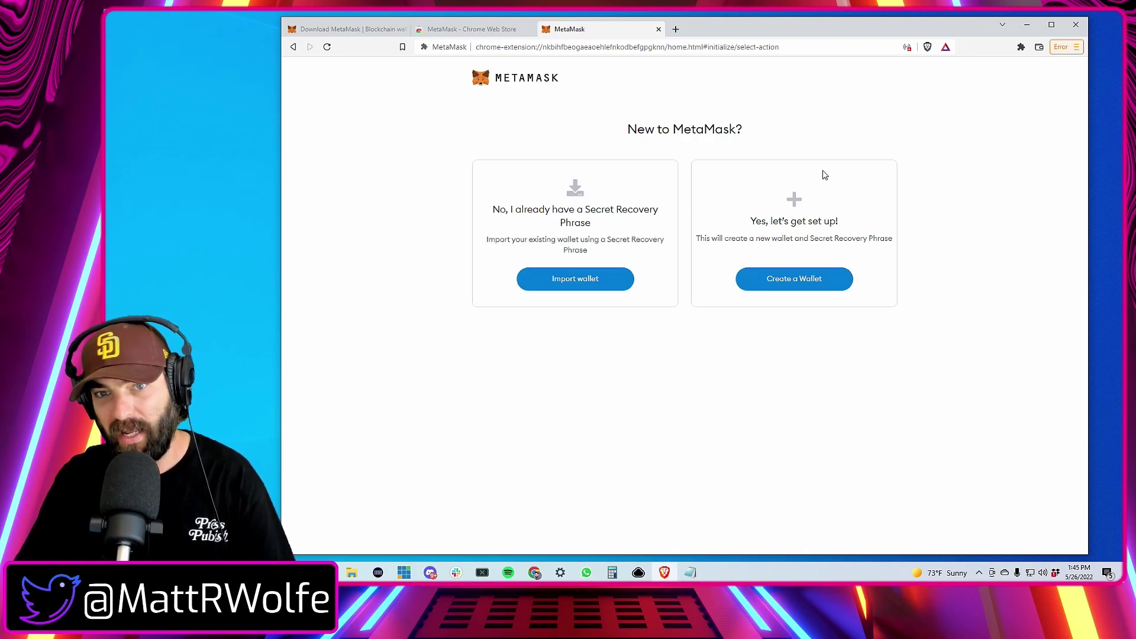
# Choose Create a Wallet, agree to the usage-data request, and paste the new password.
pyautogui.click(802, 284)
pyautogui.click(707, 368)
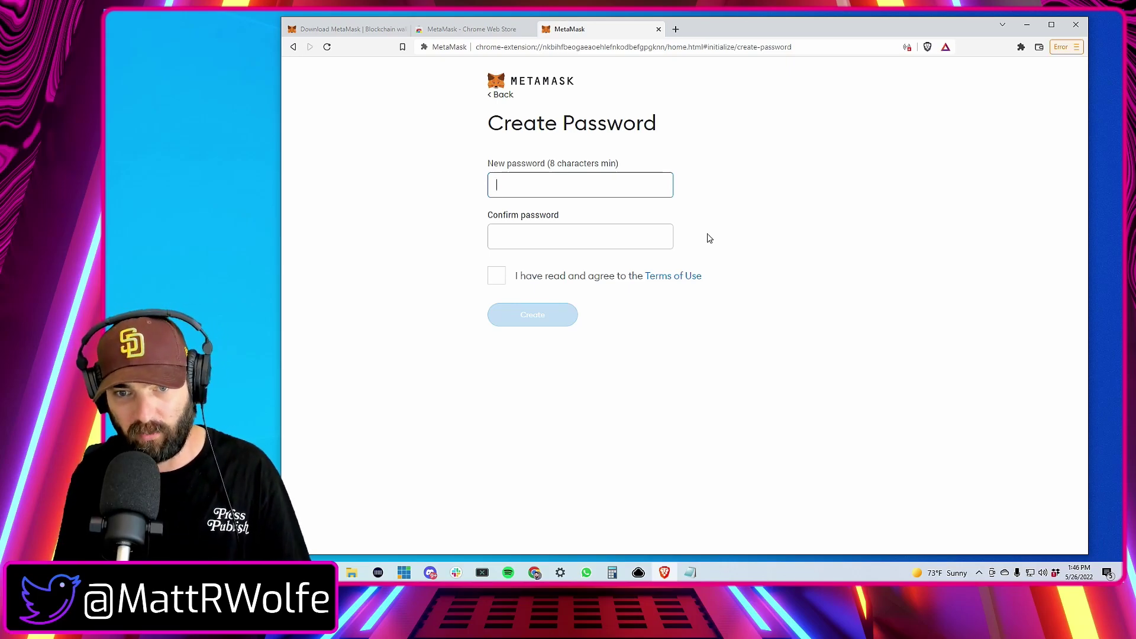
pyautogui.hotkey('ctrl', 'v')
pyautogui.press('Tab')
pyautogui.hotkey('ctrl', 'v')
# Accept the terms, create the wallet, and watch the recovery-phrase video before continuing.
pyautogui.click(496, 276)
pyautogui.click(544, 323)
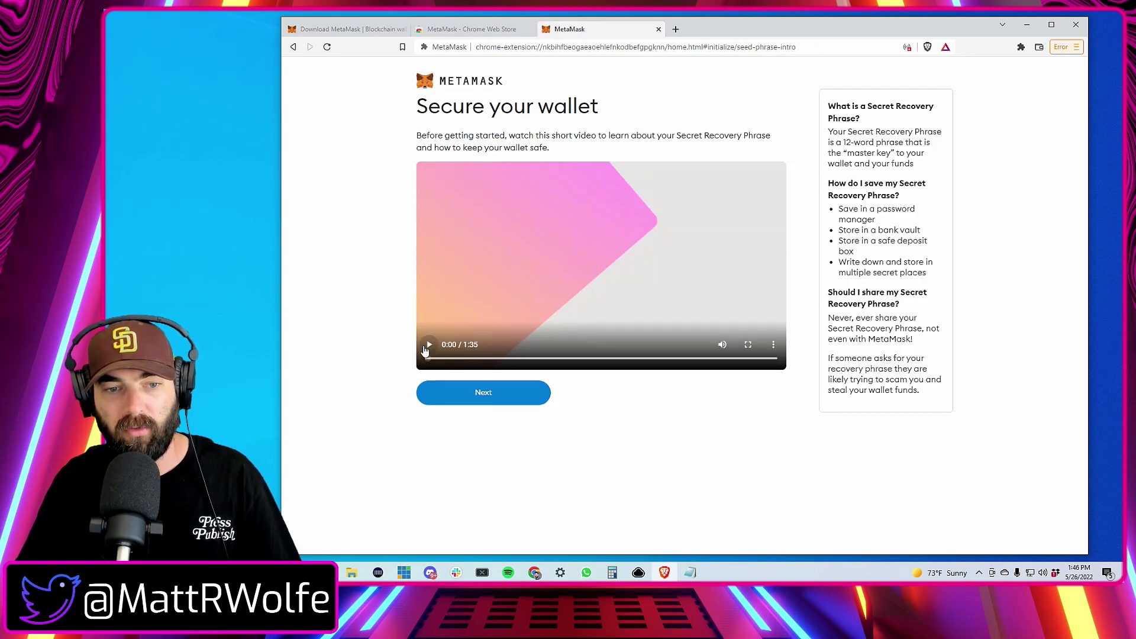
pyautogui.click(428, 346)
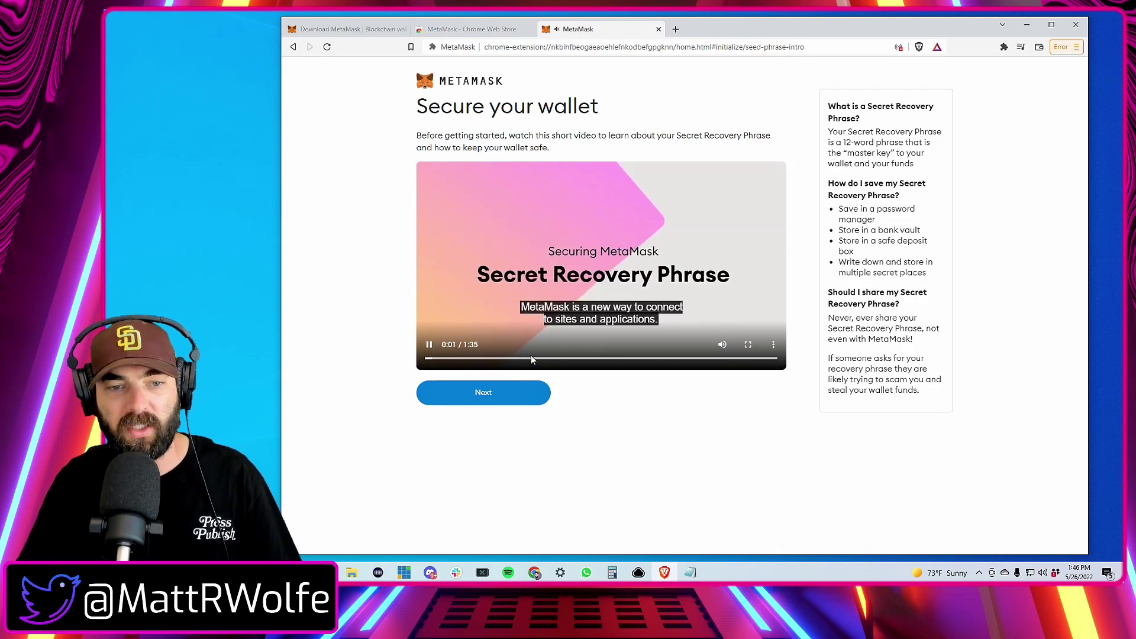
pyautogui.click(503, 394)
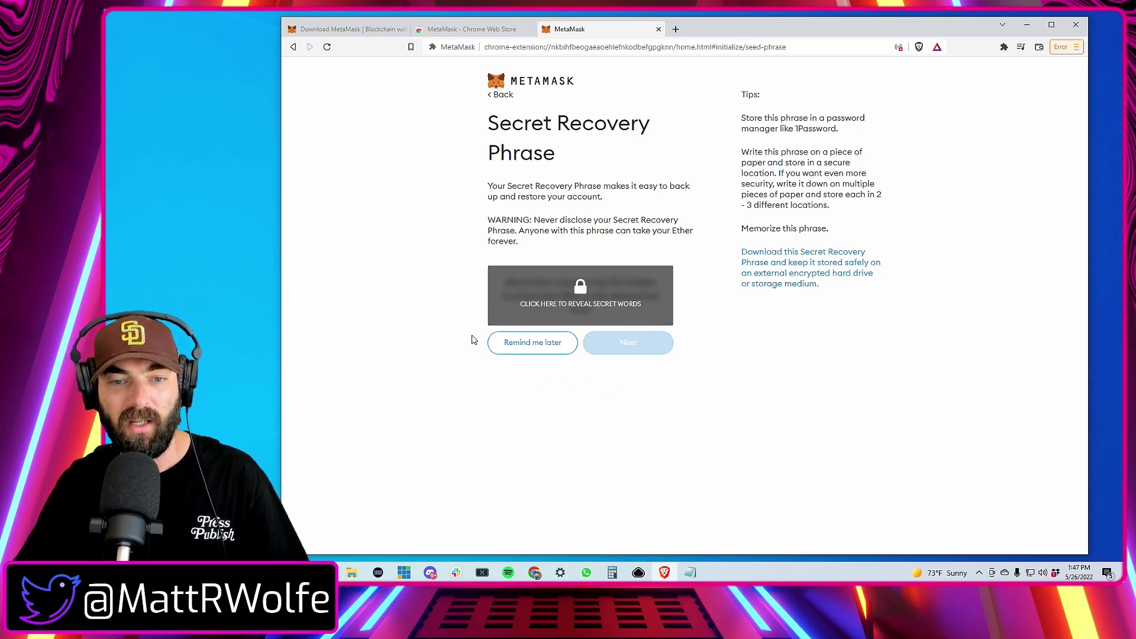
# Reveal the 12-word Secret Recovery Phrase and copy it to the clipboard.
pyautogui.click(612, 303)
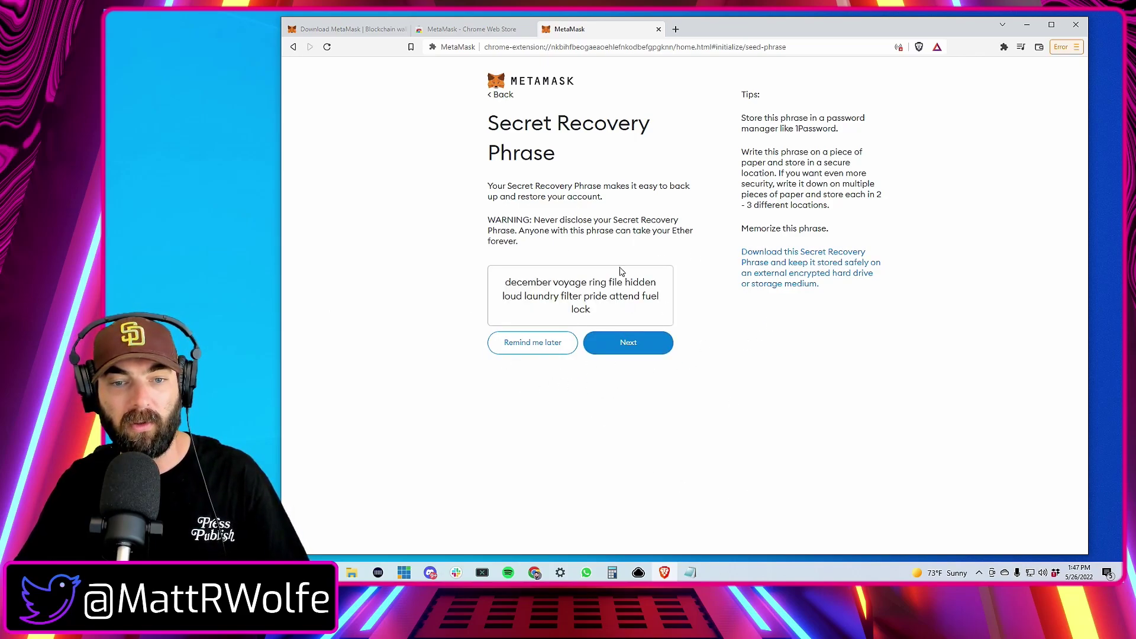
pyautogui.moveTo(610, 311); pyautogui.dragTo(498, 280)
pyautogui.rightClick(524, 282)
pyautogui.click(550, 289)
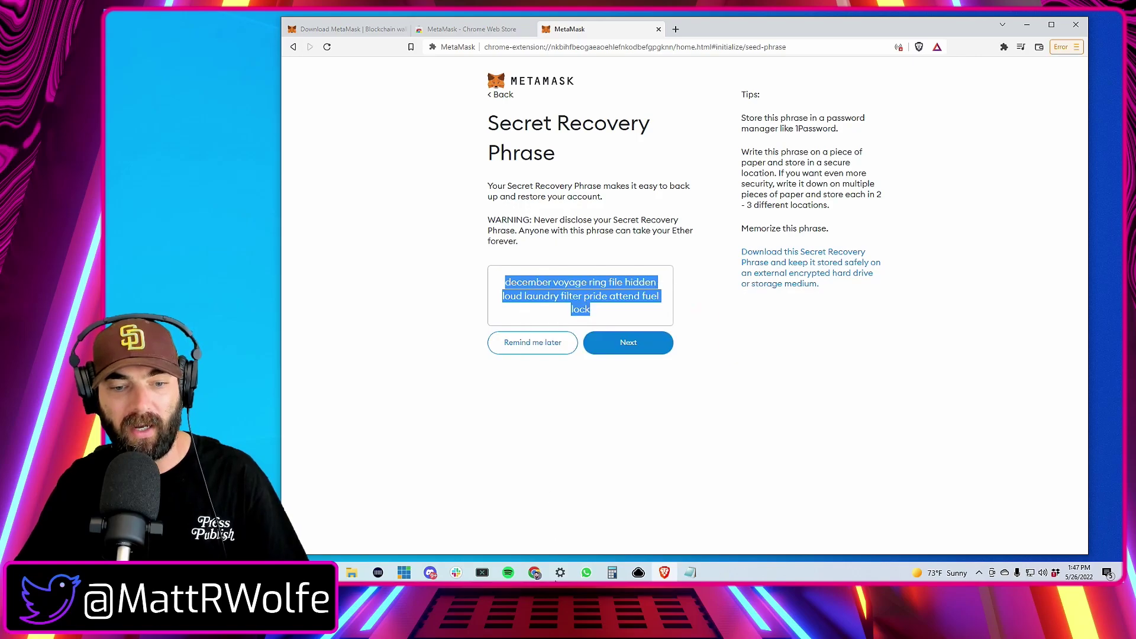
pyautogui.rightClick(693, 575)
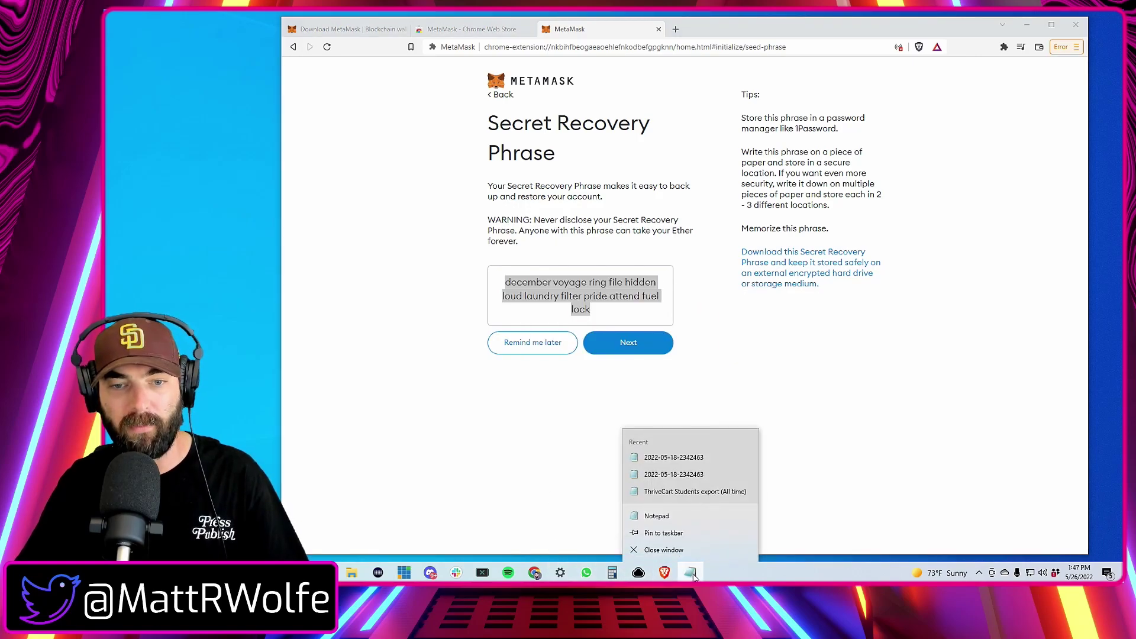
# Paste the recovery phrase into a new Notepad note placed beside the MetaMask page.
pyautogui.click(657, 516)
pyautogui.hotkey('ctrl', 'v')
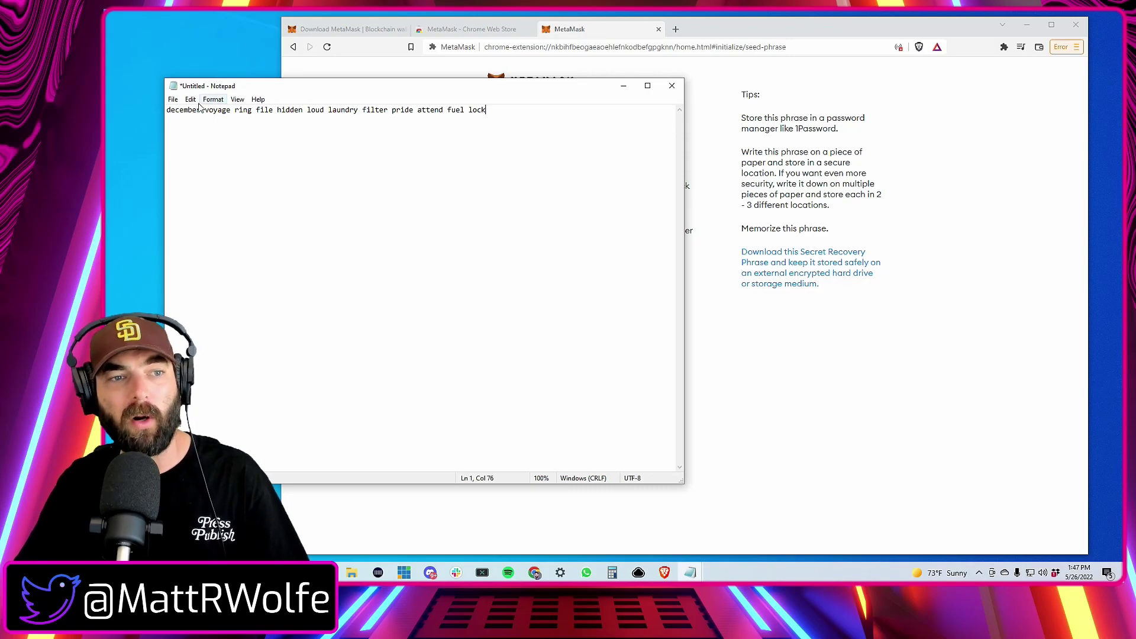
pyautogui.moveTo(519, 112); pyautogui.dragTo(175, 138)
pyautogui.moveTo(353, 90); pyautogui.dragTo(352, 69)
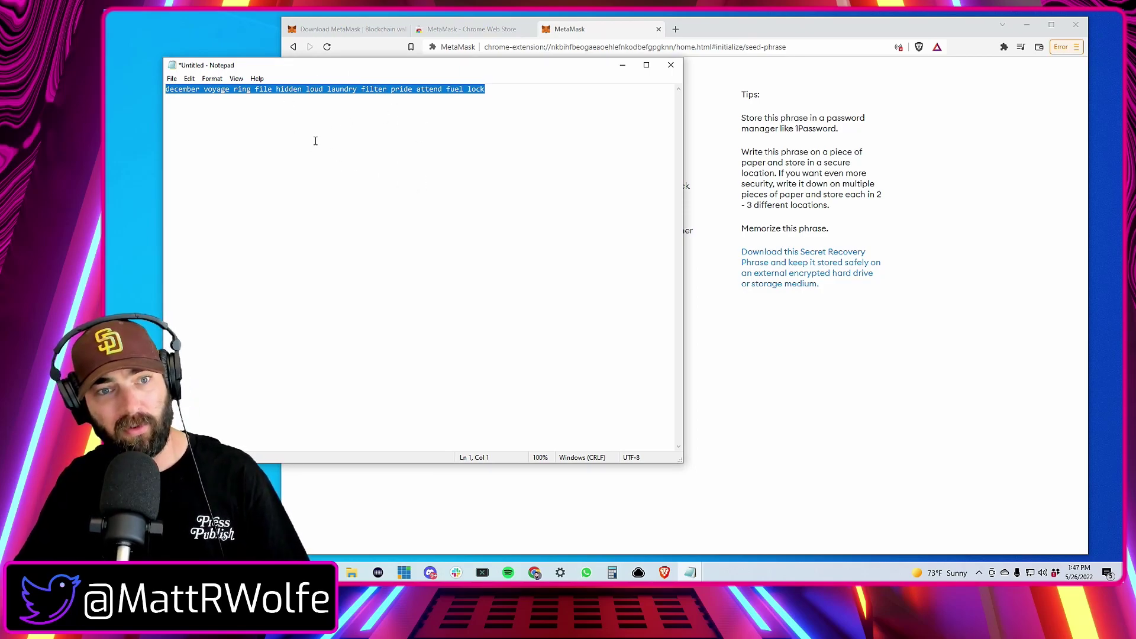
pyautogui.click(251, 90)
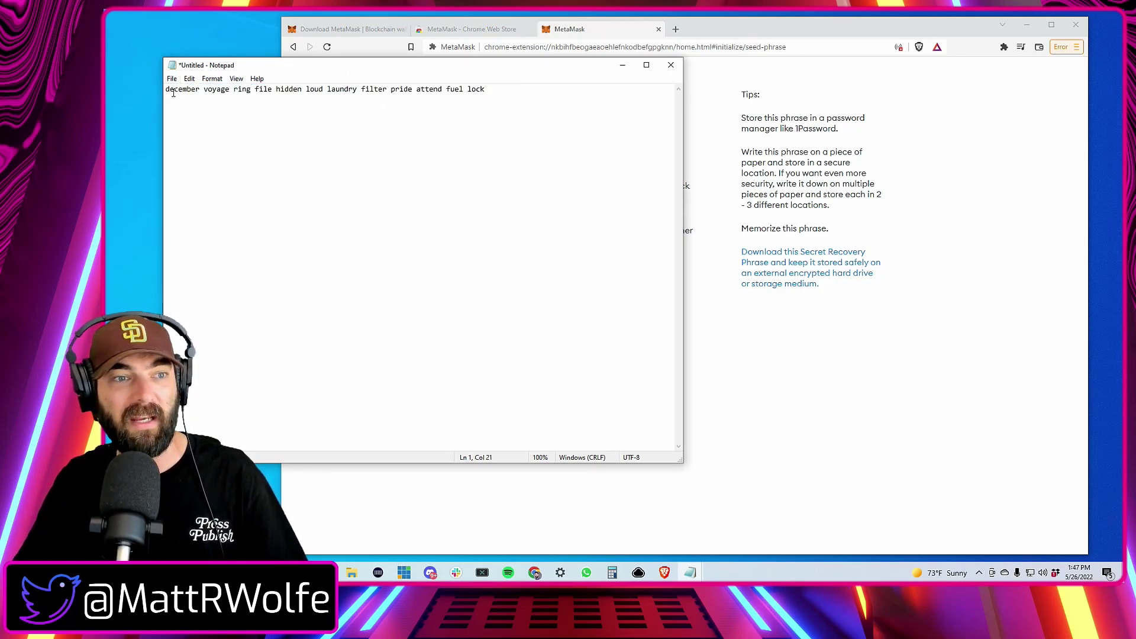
pyautogui.moveTo(167, 90); pyautogui.dragTo(501, 179)
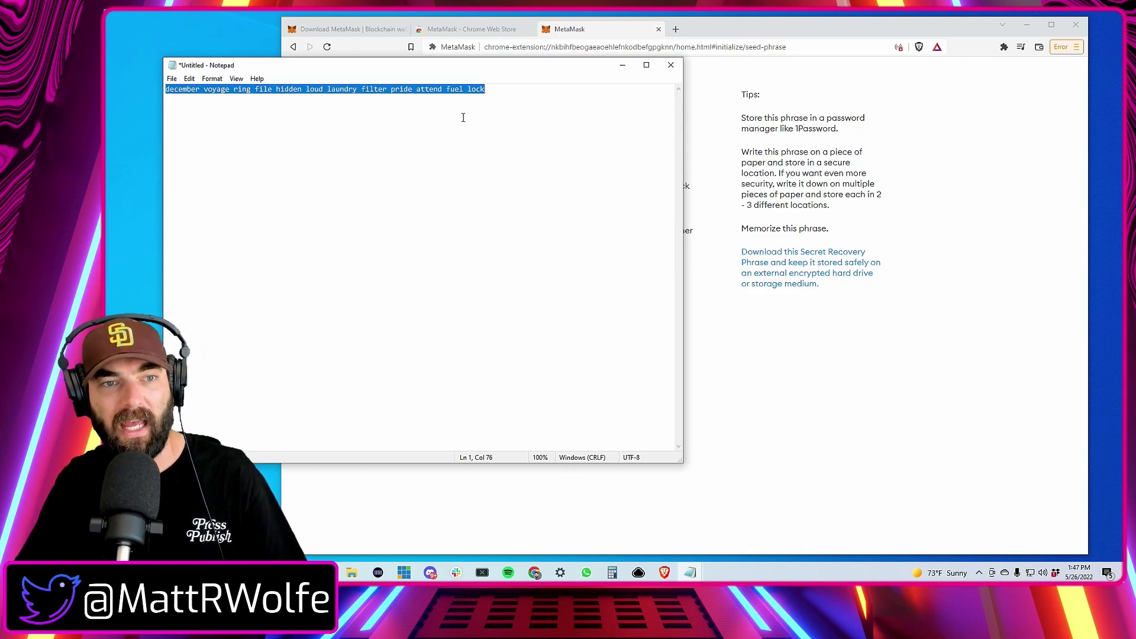
pyautogui.moveTo(478, 72); pyautogui.dragTo(452, 94)
pyautogui.click(750, 288)
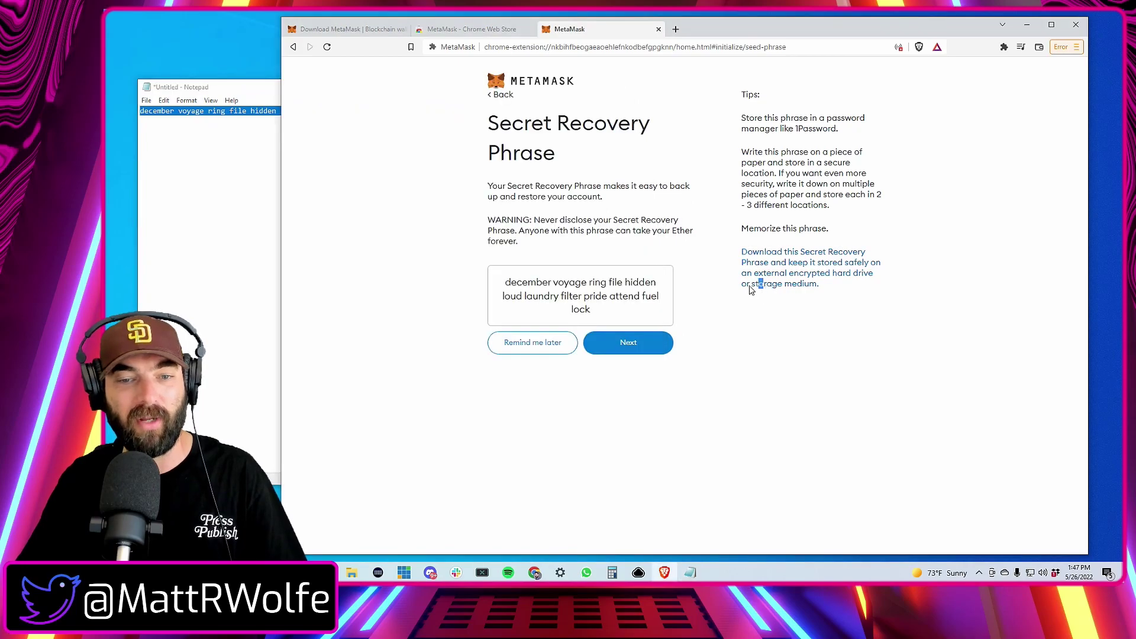
# Dismiss the Save As dialog and continue to the phrase confirmation page, consulting the note.
pyautogui.click(755, 286)
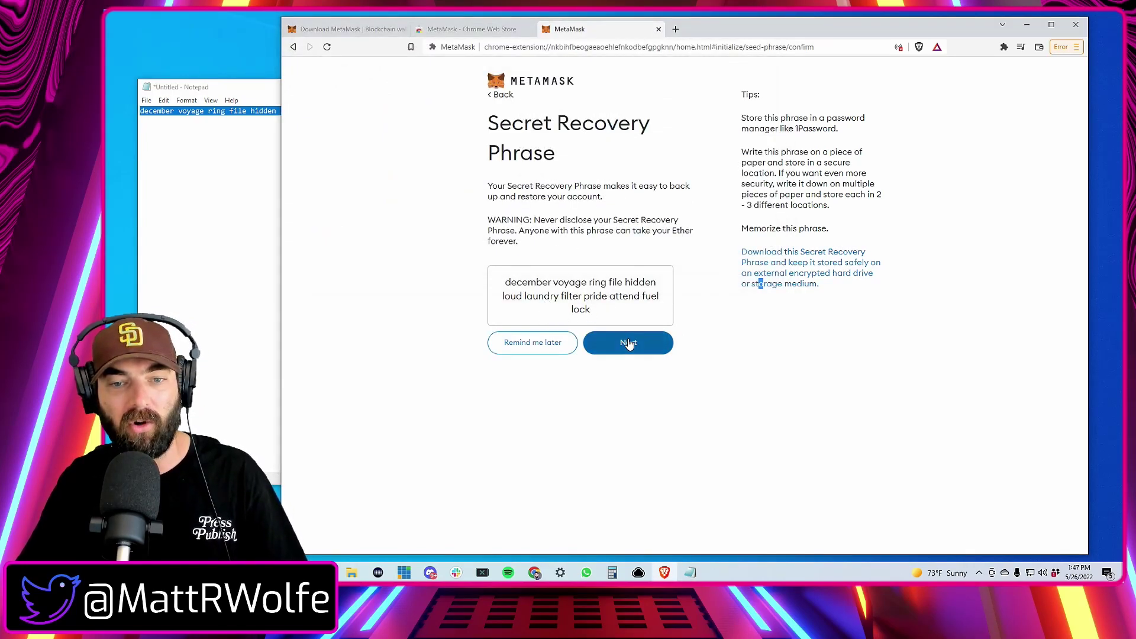
pyautogui.click(622, 341)
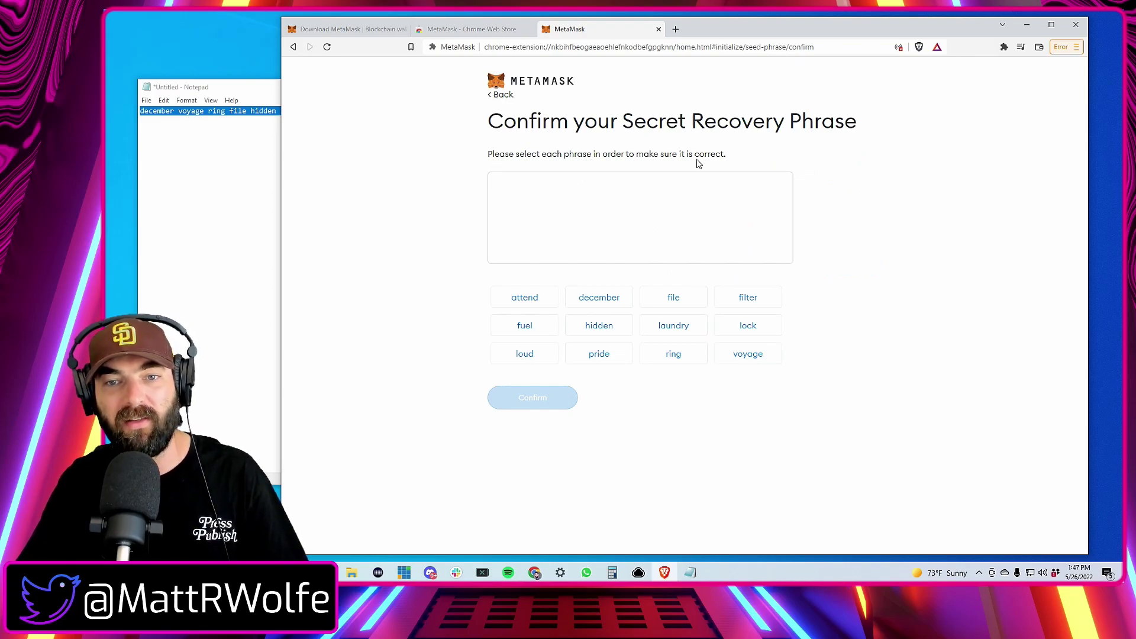
pyautogui.click(236, 197)
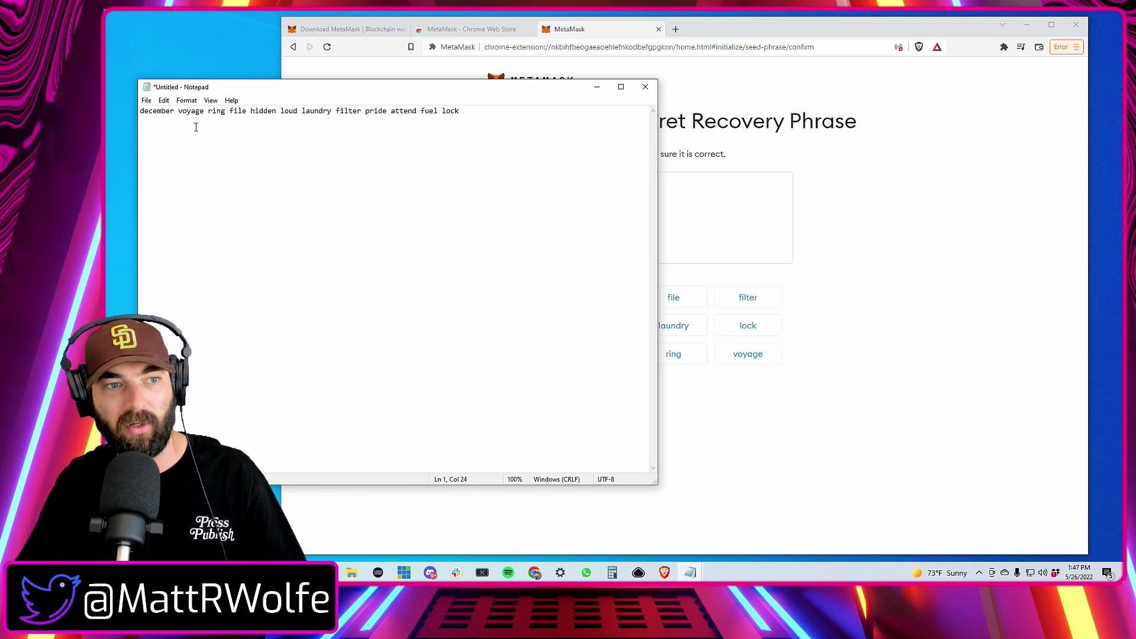
pyautogui.click(750, 403)
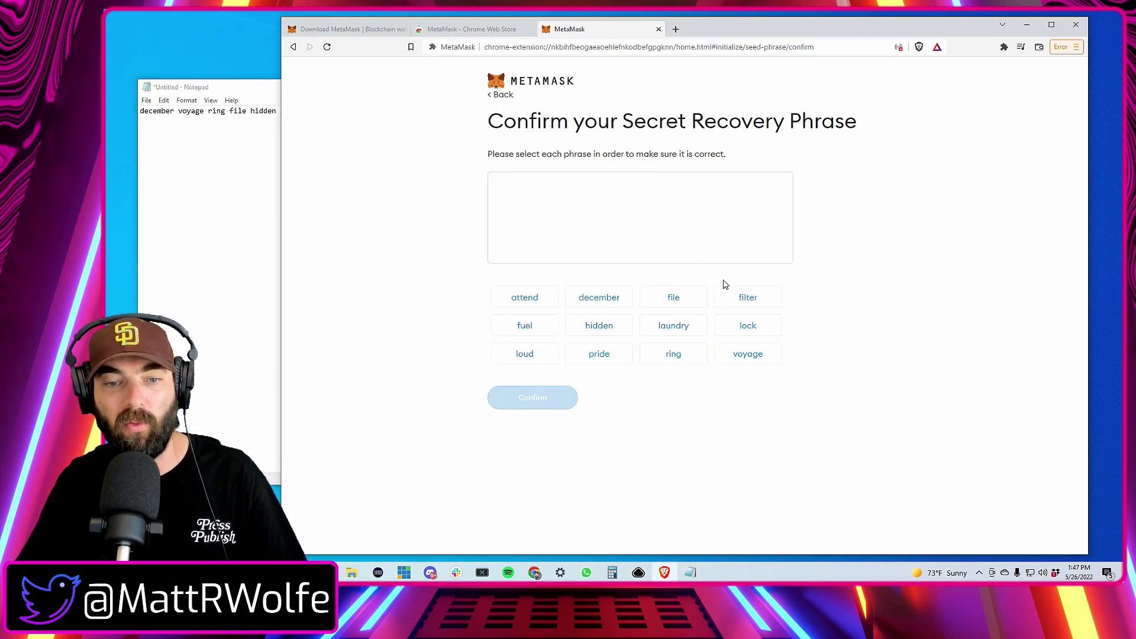
pyautogui.click(253, 96)
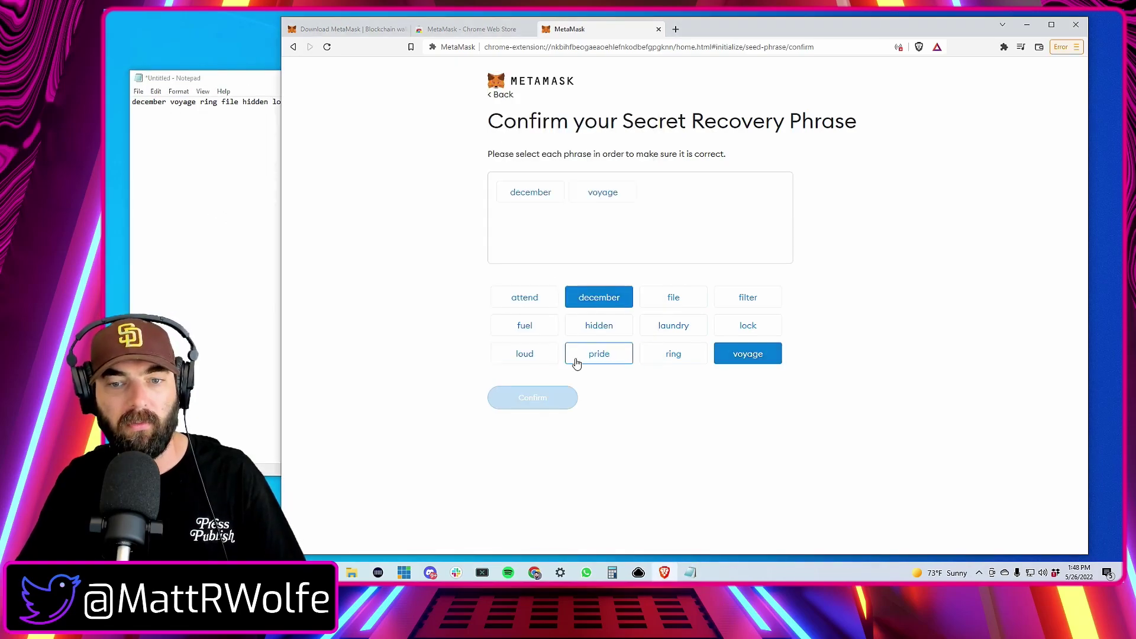
# Select the 12 recovery words in the note's order and confirm the phrase.
pyautogui.click(674, 353)
pyautogui.click(237, 101)
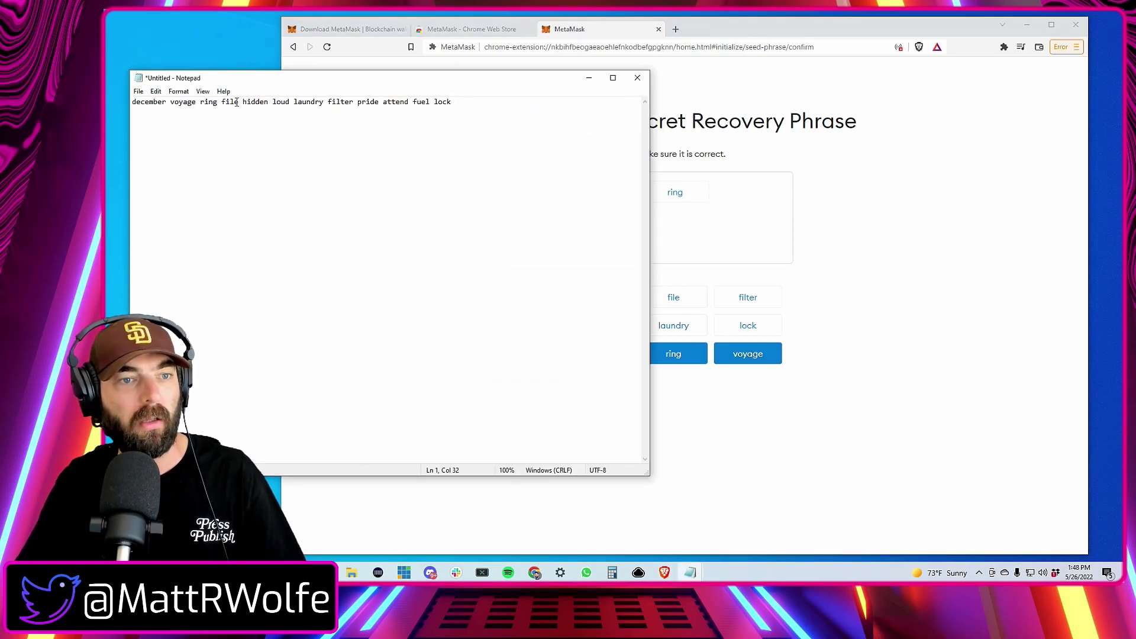
pyautogui.click(673, 297)
pyautogui.click(599, 326)
pyautogui.click(524, 353)
pyautogui.click(275, 222)
pyautogui.click(697, 335)
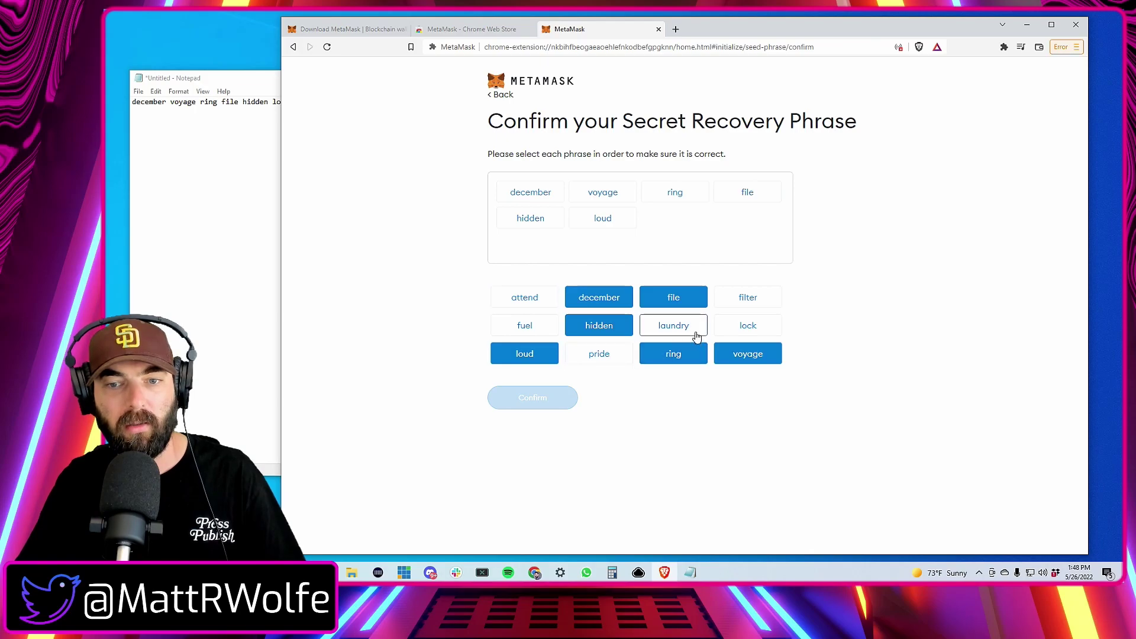
pyautogui.click(697, 335)
pyautogui.click(748, 297)
pyautogui.click(599, 353)
pyautogui.hotkey('alt', 'Tab')
pyautogui.click(712, 321)
pyautogui.click(524, 297)
pyautogui.click(524, 326)
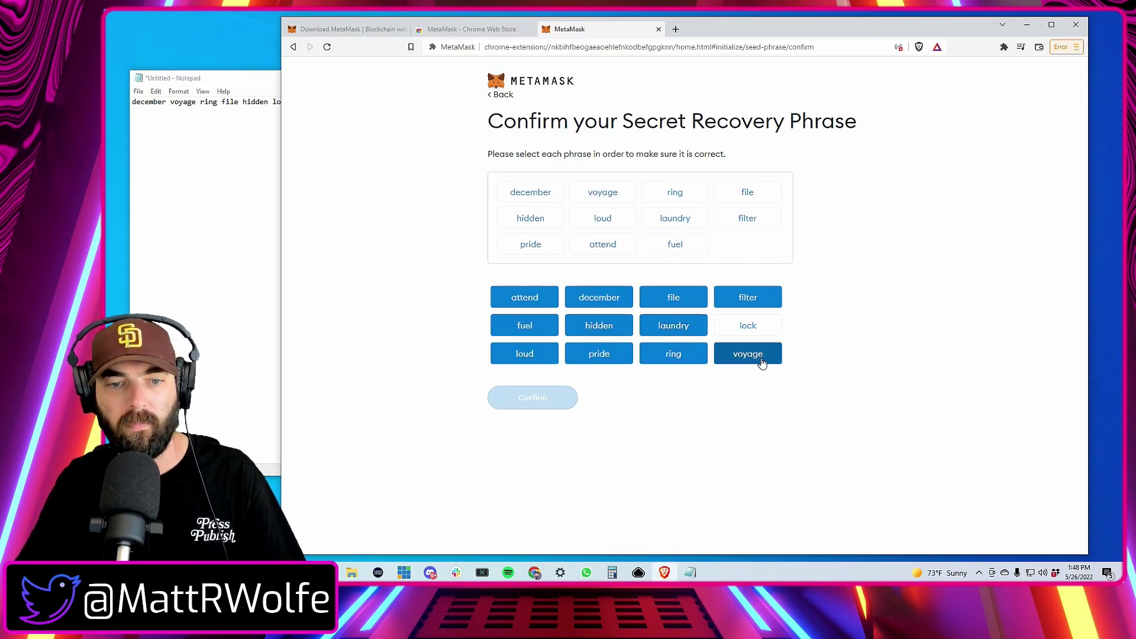
pyautogui.click(748, 325)
pyautogui.click(561, 398)
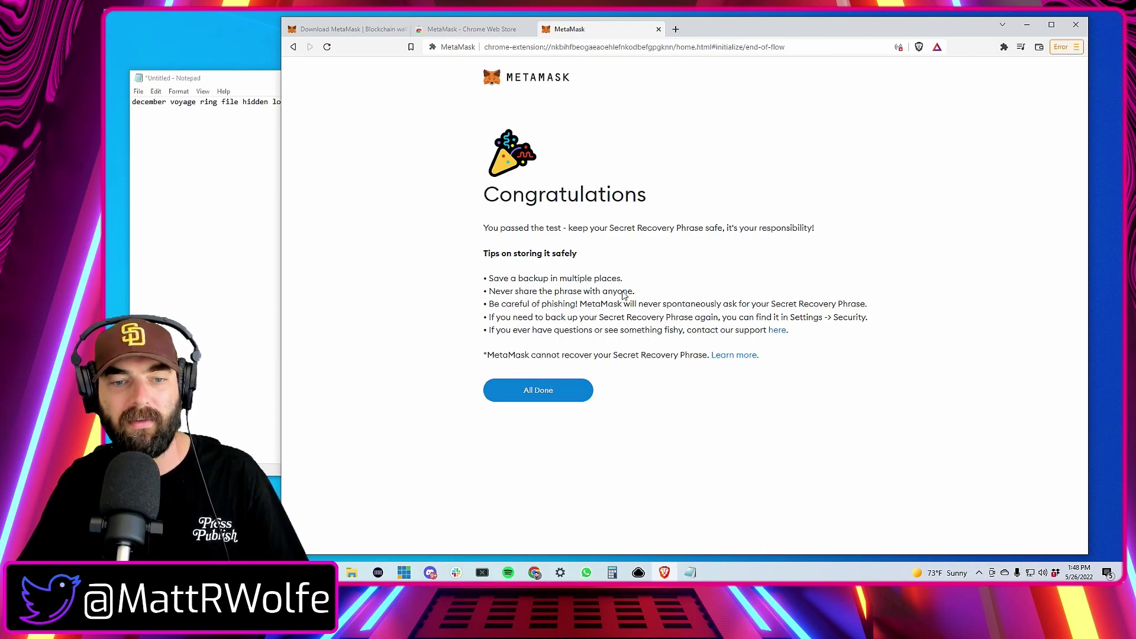
# Finish setup, pin MetaMask in Brave's extensions menu, and open the wallet showing Account 1.
pyautogui.click(565, 391)
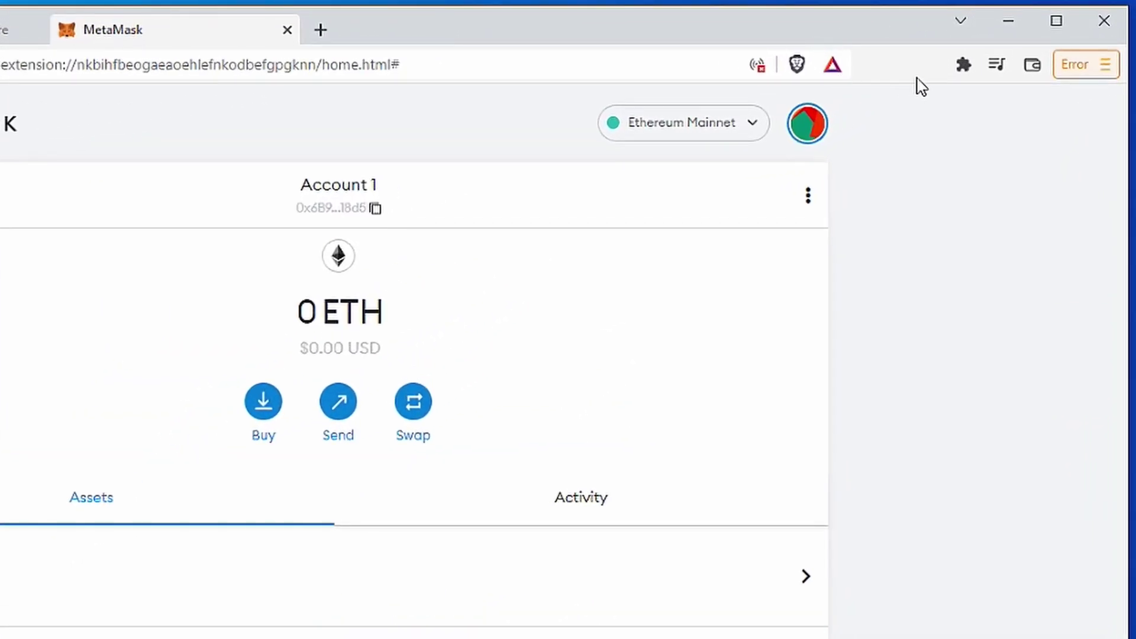
pyautogui.click(963, 66)
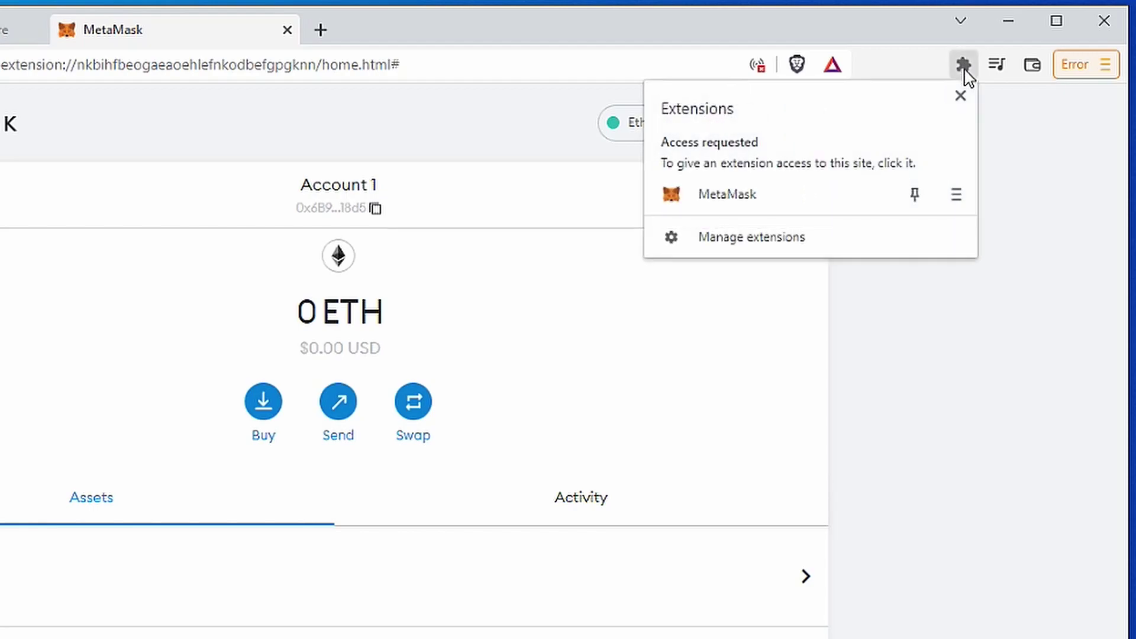
pyautogui.click(918, 205)
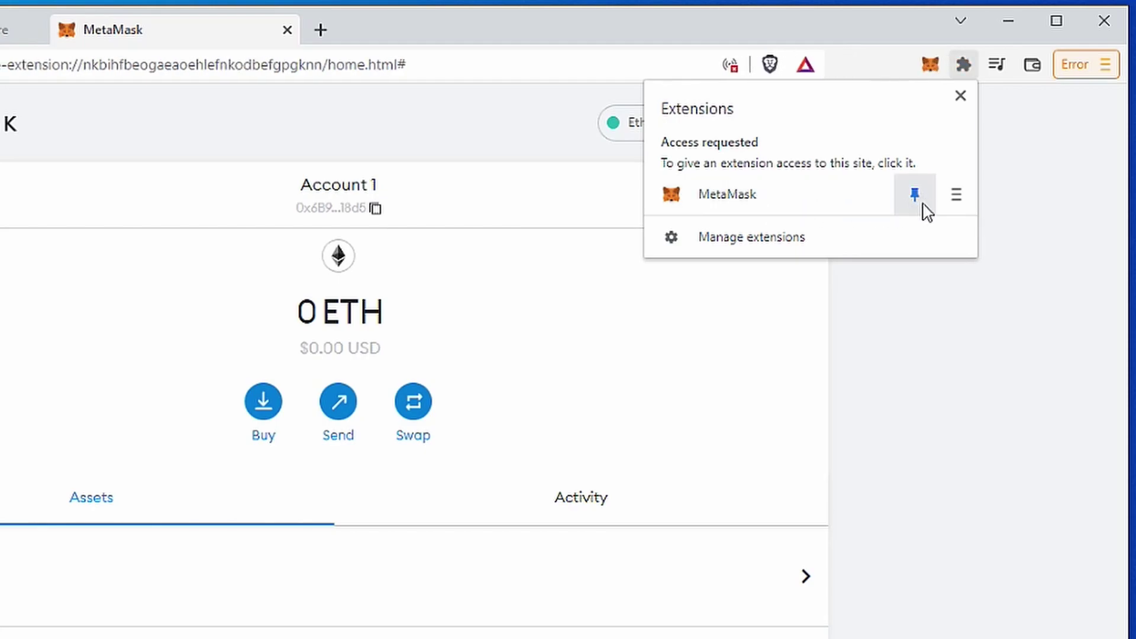
pyautogui.click(889, 59)
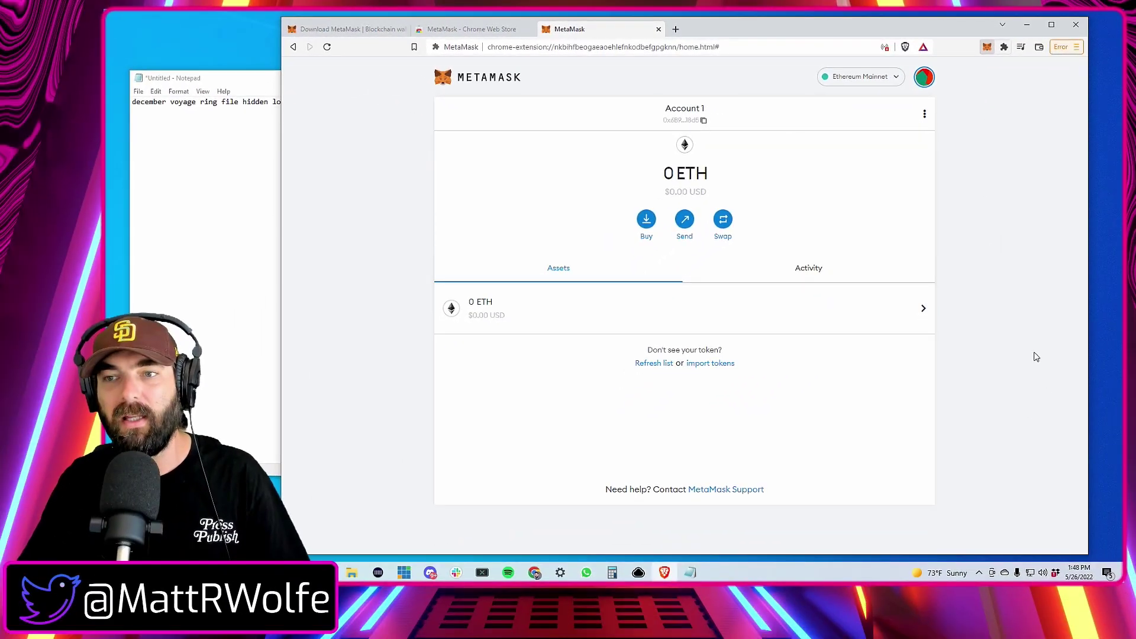
pyautogui.click(987, 47)
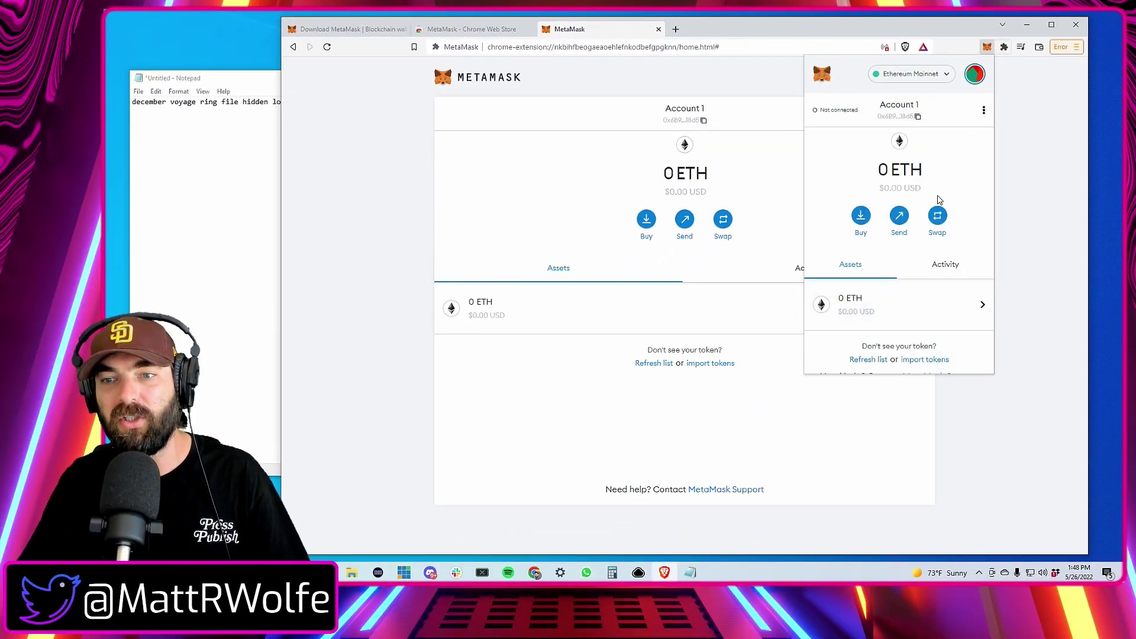
# Copy Account 1's wallet address and paste it into the address bar to verify it.
pyautogui.scroll(-1, 946, 195)
pyautogui.scroll(1, 941, 247)
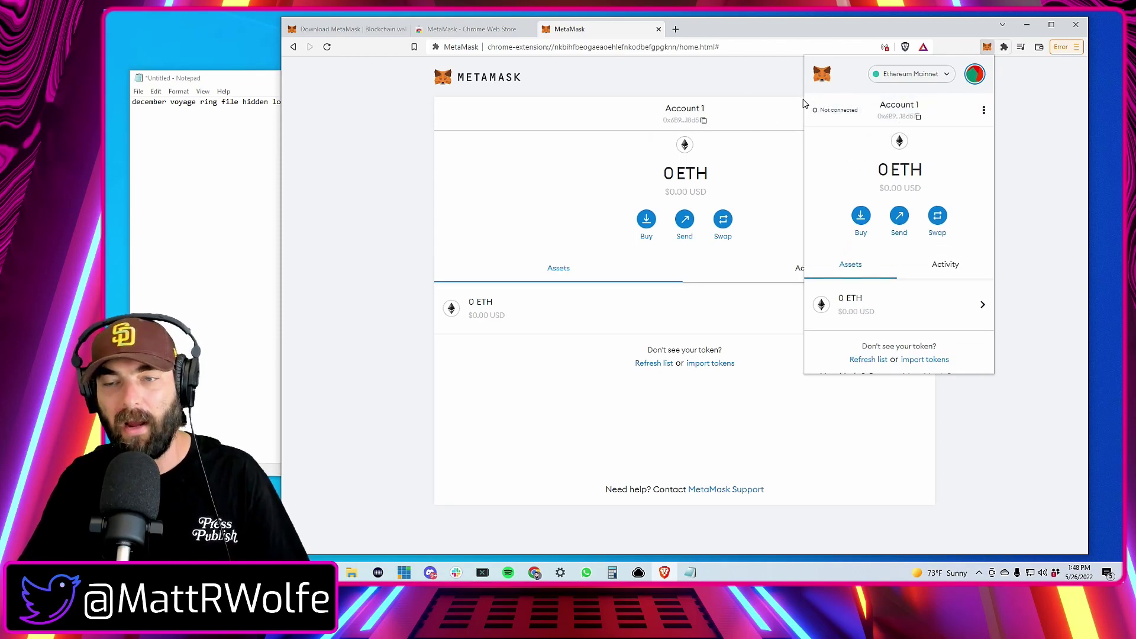
pyautogui.click(918, 118)
pyautogui.rightClick(643, 52)
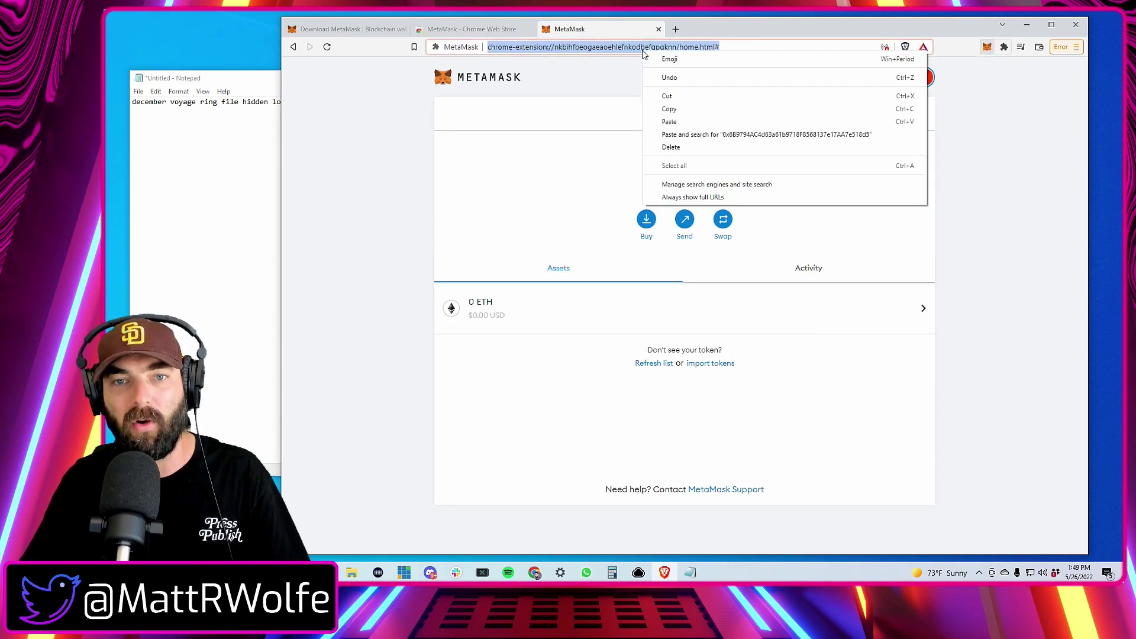
pyautogui.click(668, 121)
pyautogui.moveTo(450, 49); pyautogui.dragTo(621, 50)
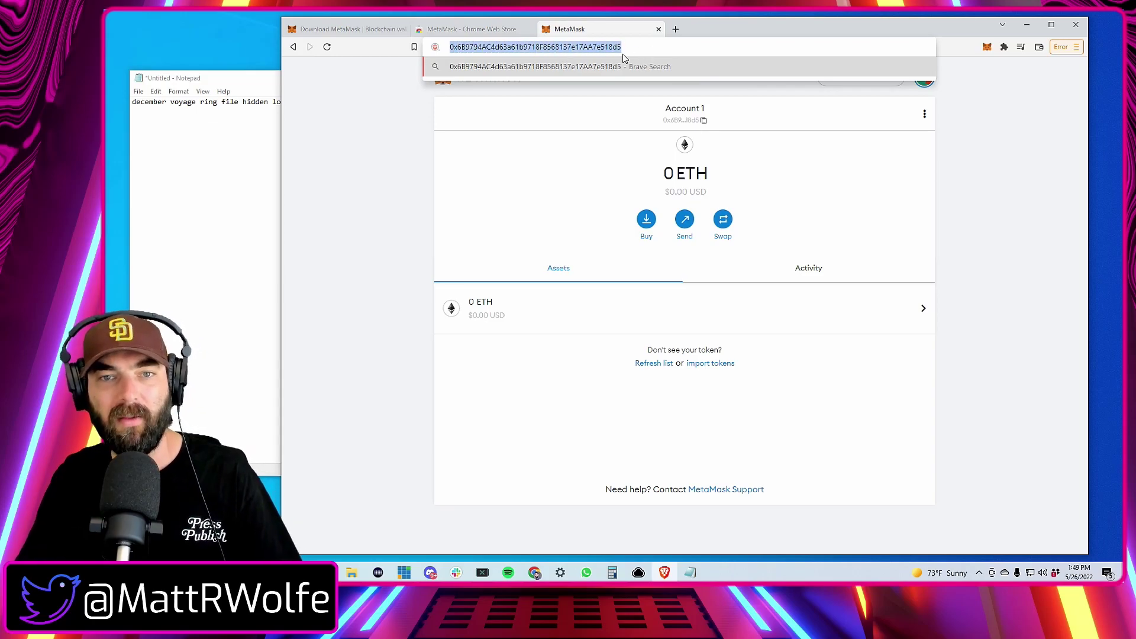
pyautogui.moveTo(630, 47); pyautogui.dragTo(449, 47)
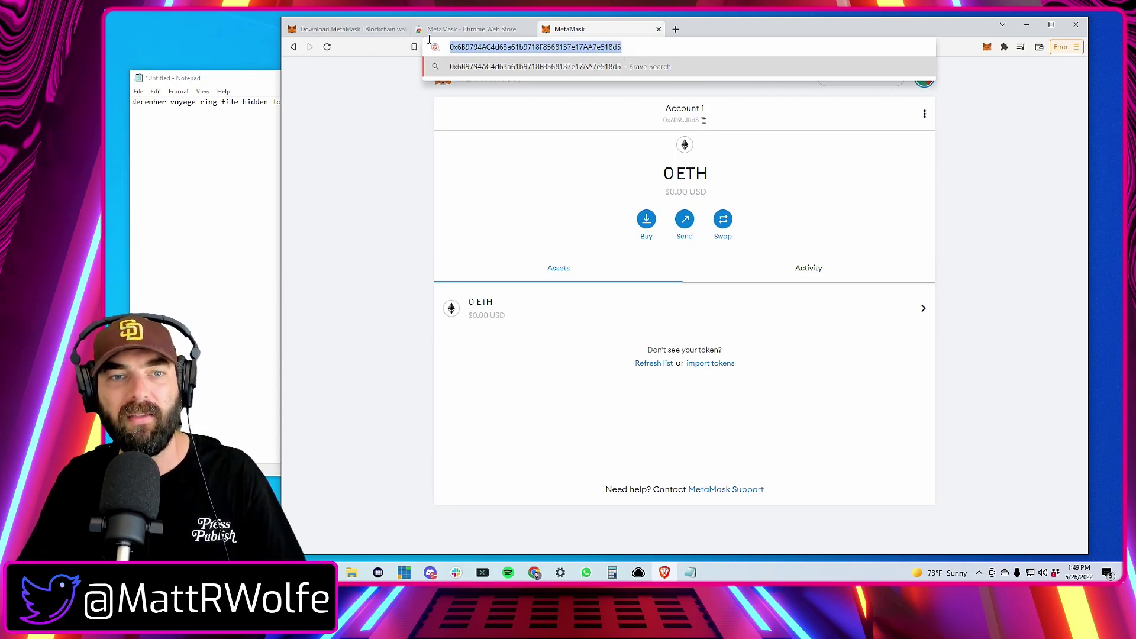
# Reopen the wallet and select the address bar to load chainlist.org.
pyautogui.click(459, 195)
pyautogui.click(987, 48)
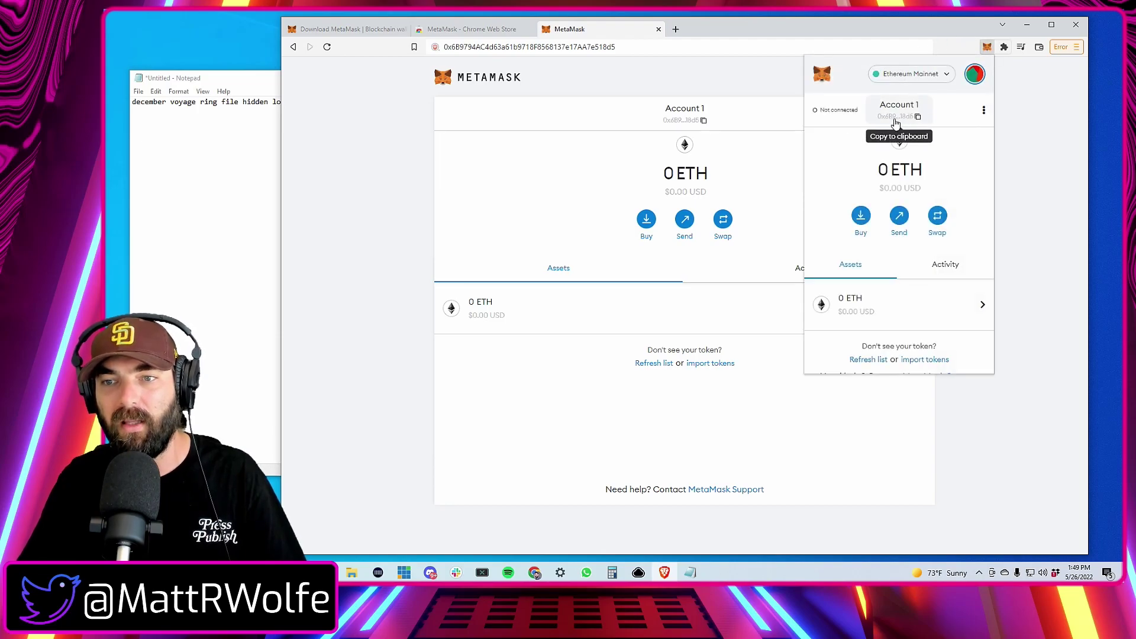
pyautogui.click(631, 47)
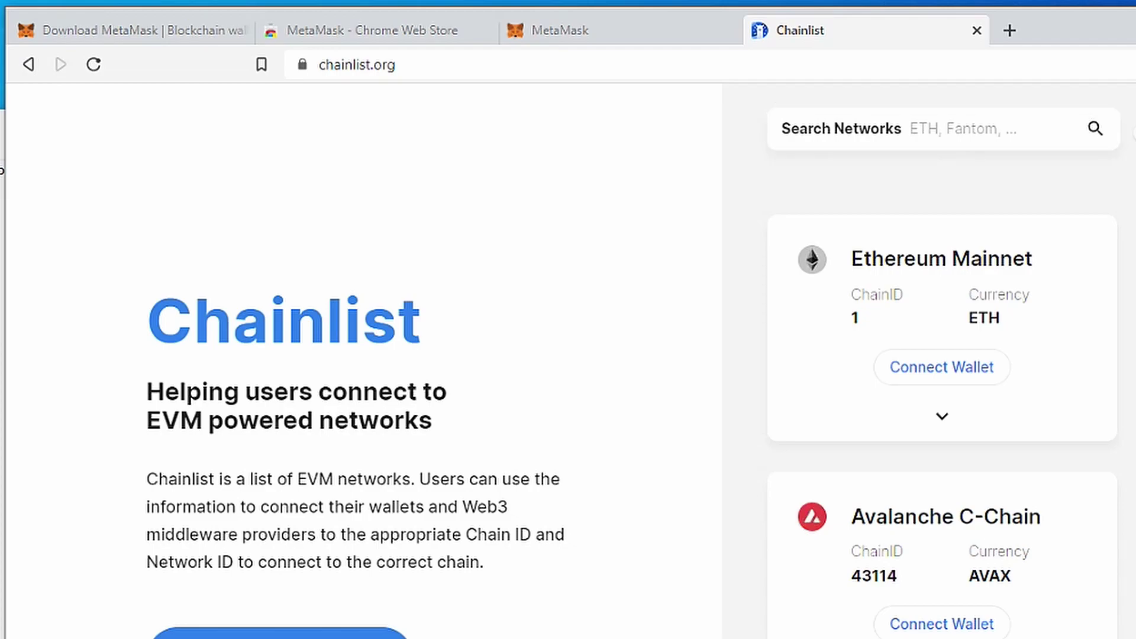
# Search Chainlist for polygon and choose Connect Wallet on the Polygon Mainnet card.
pyautogui.click(986, 46)
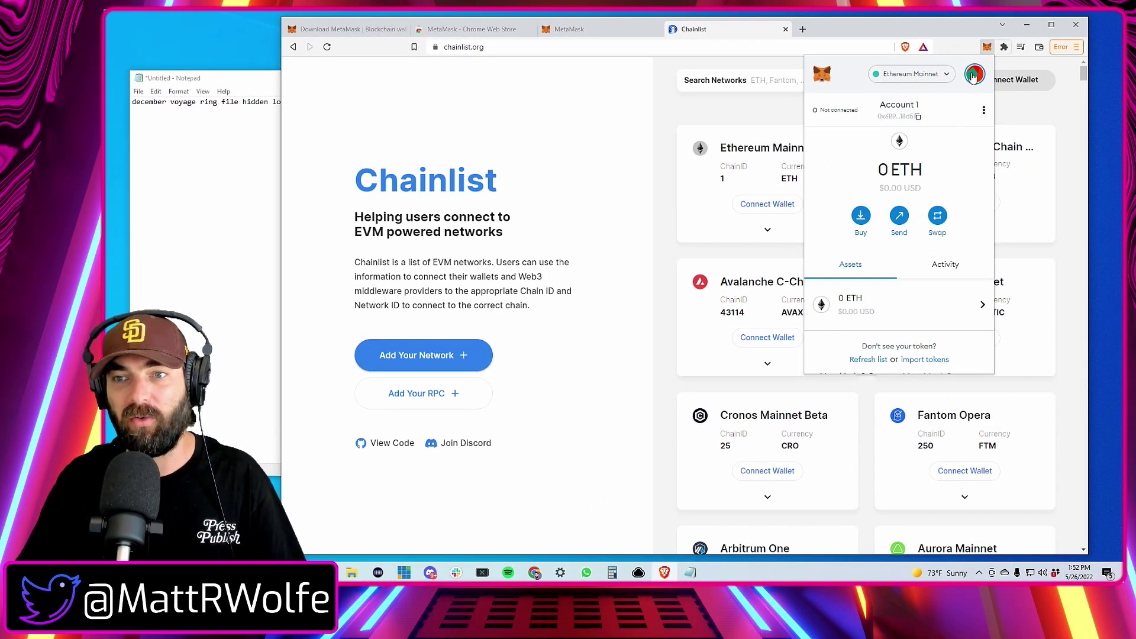
pyautogui.click(985, 47)
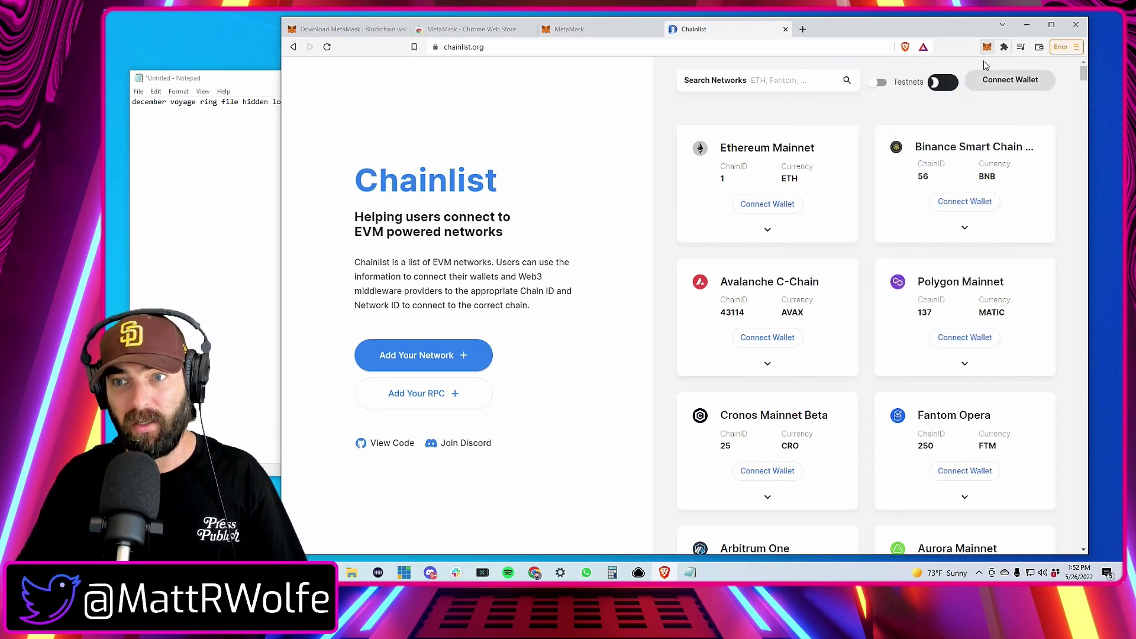
pyautogui.click(987, 46)
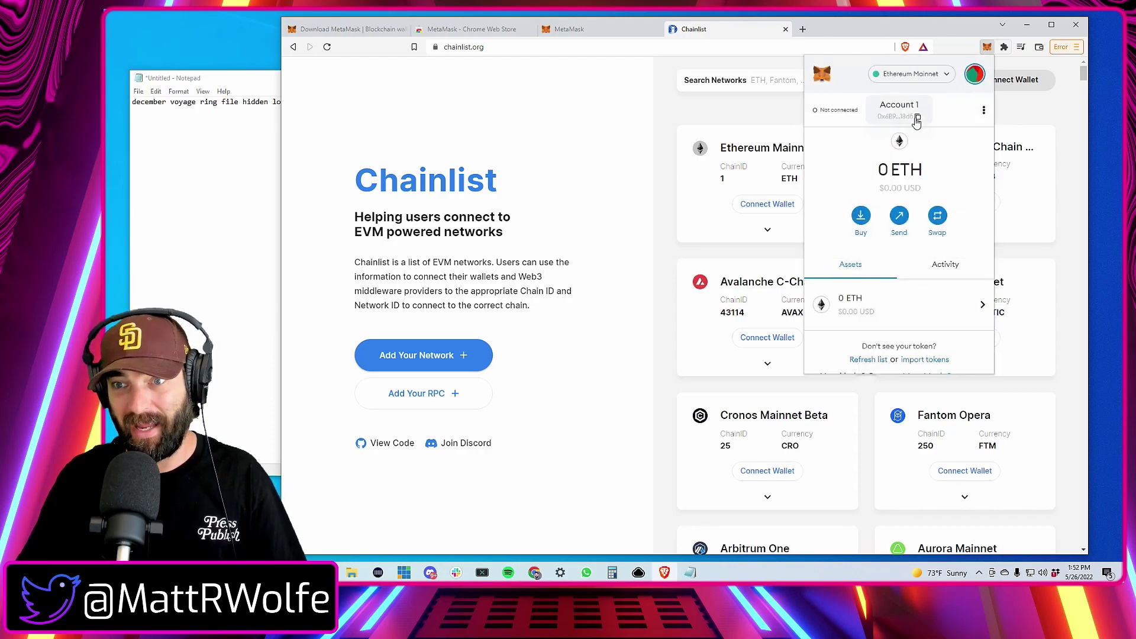
pyautogui.click(787, 81)
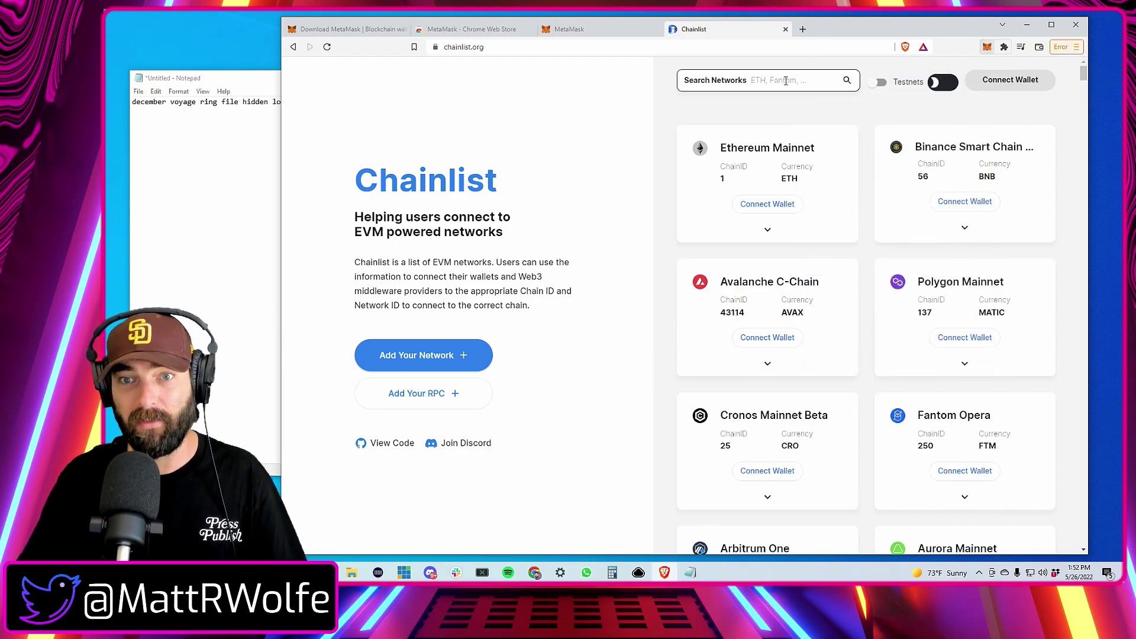
pyautogui.click(777, 80)
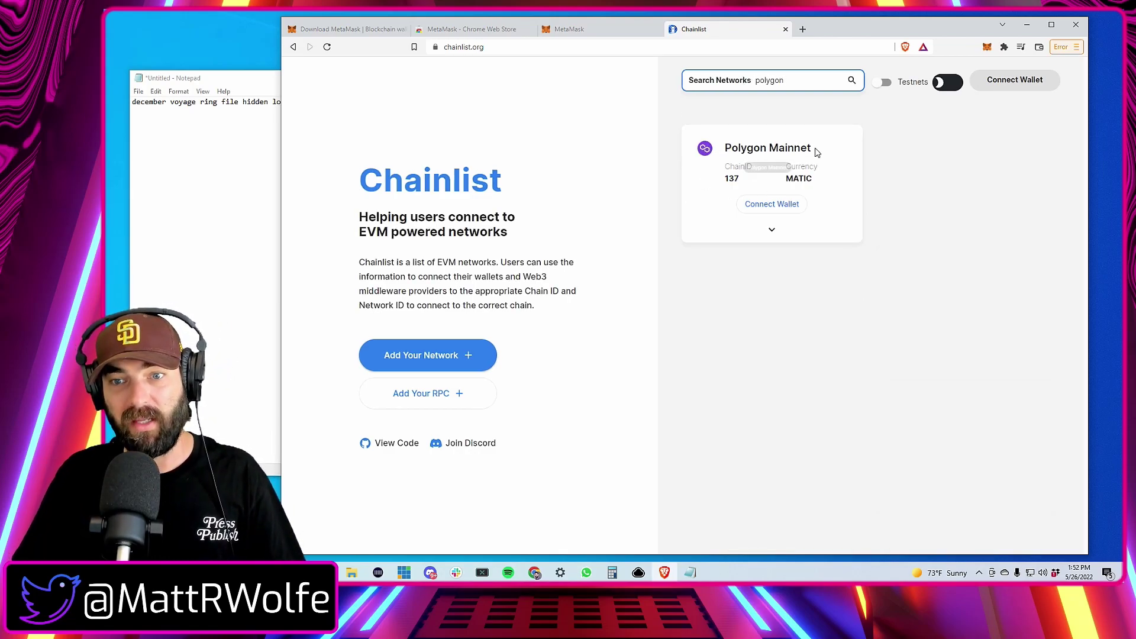
pyautogui.click(778, 211)
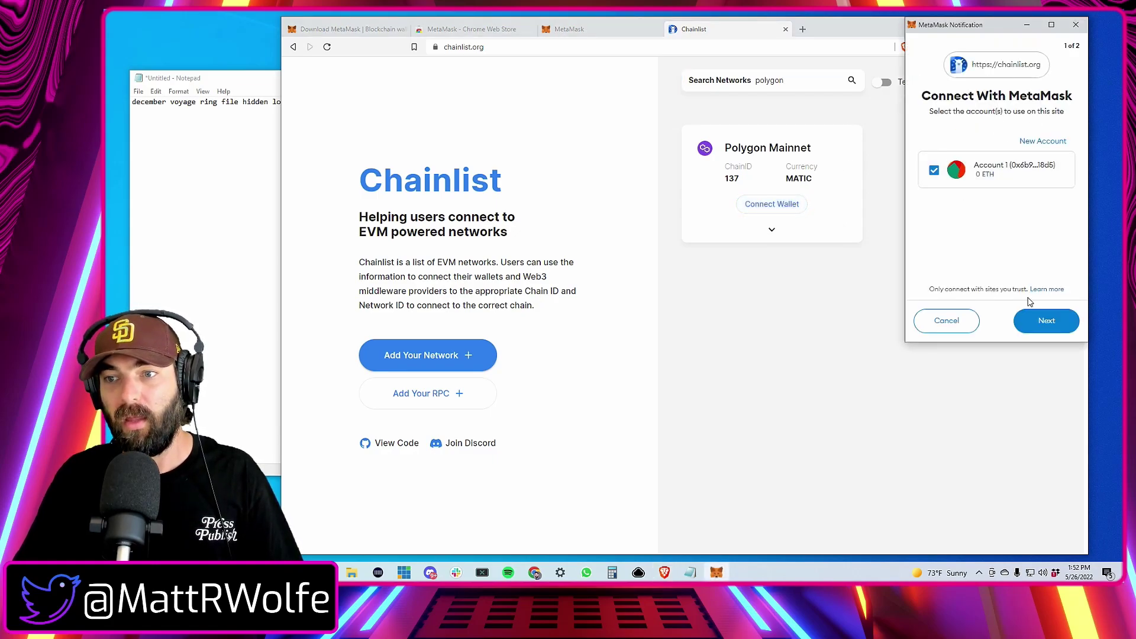
# Connect Account 1, add Polygon Mainnet from its card, approve it and switch networks.
pyautogui.click(1045, 321)
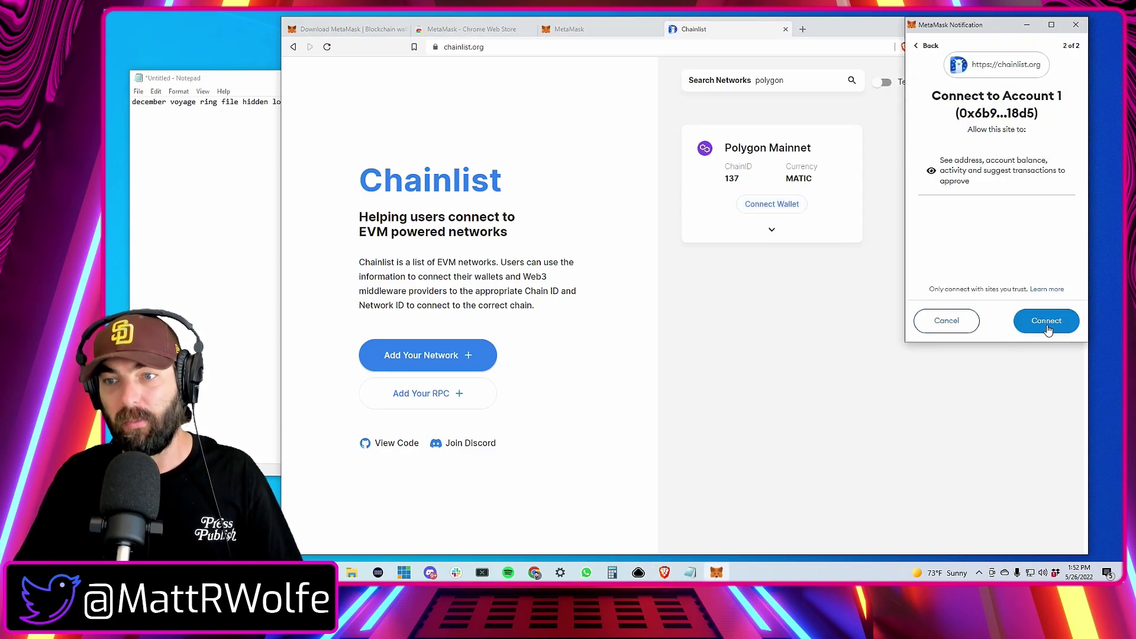
pyautogui.click(1046, 322)
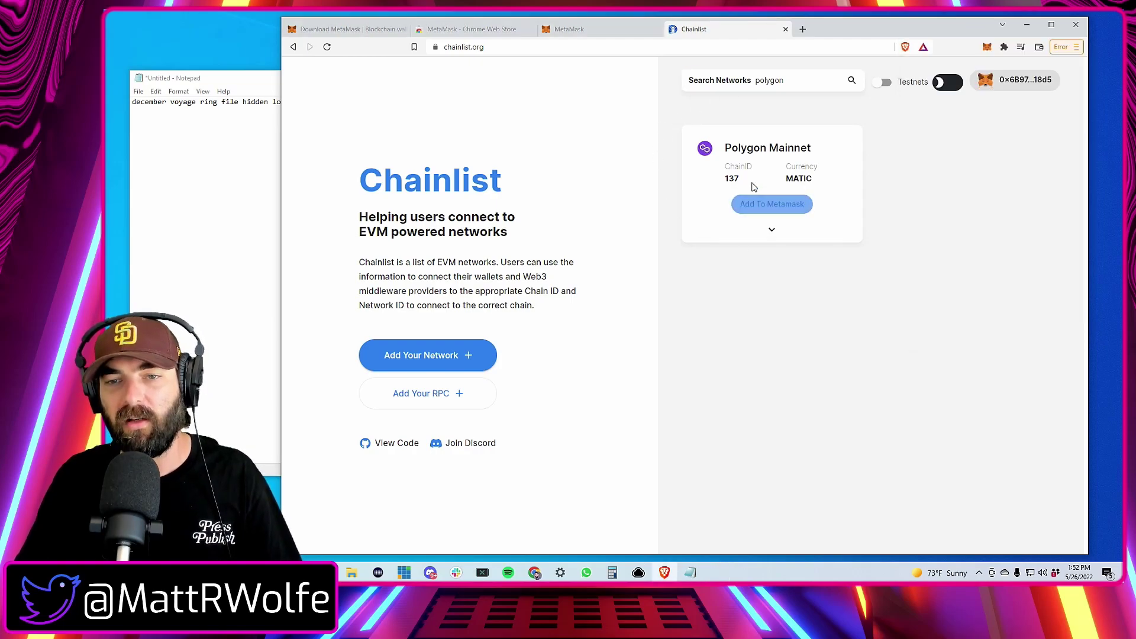
pyautogui.click(772, 210)
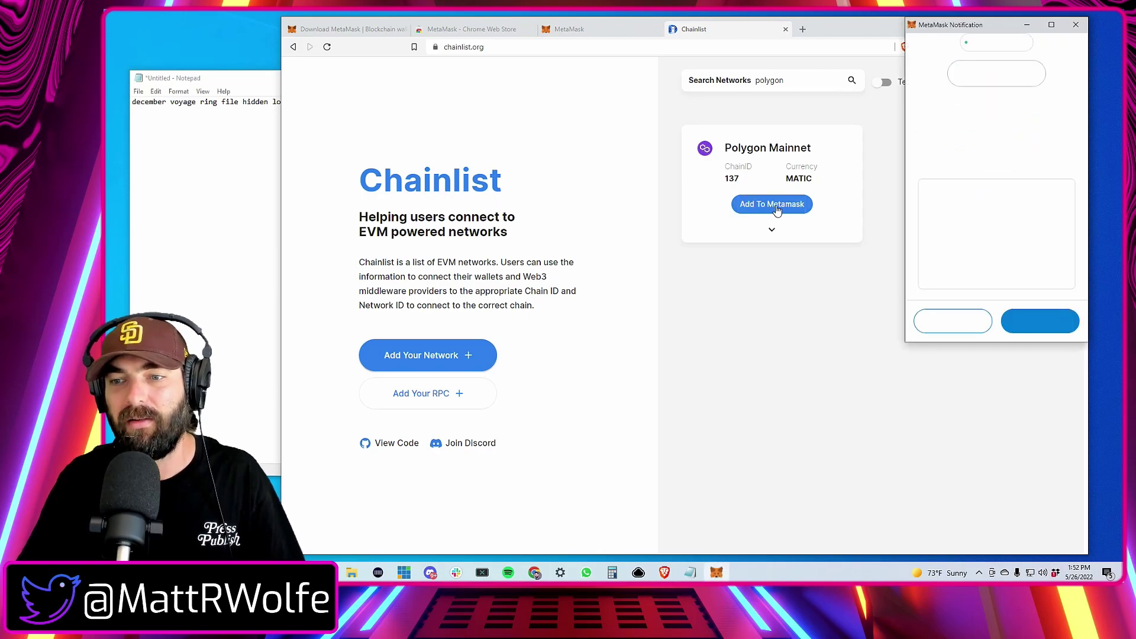
pyautogui.click(1043, 322)
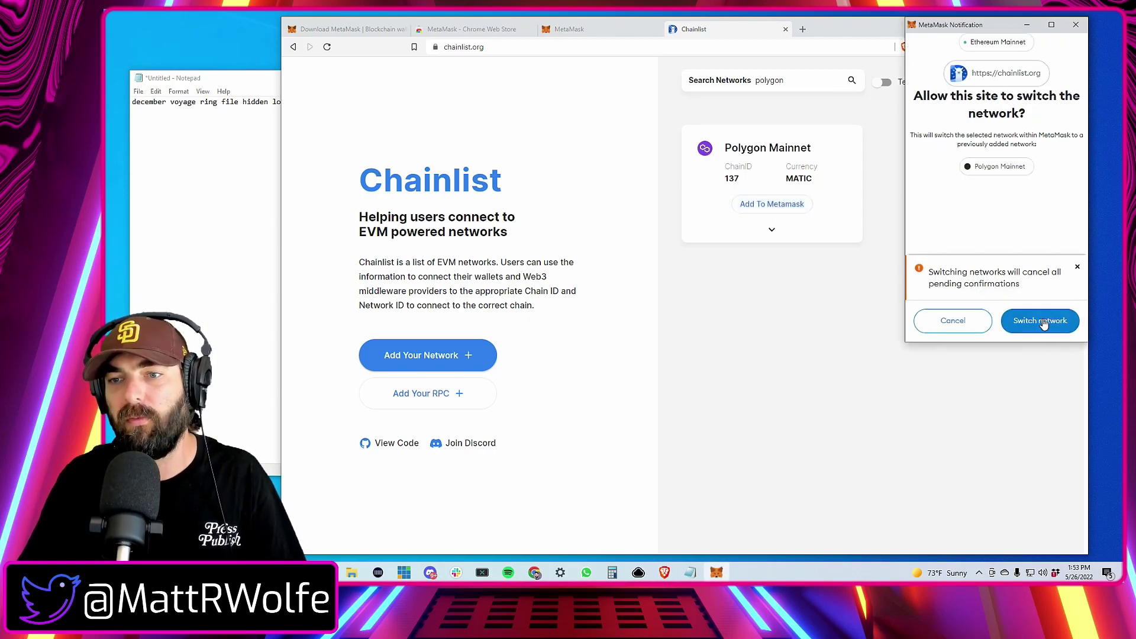
pyautogui.click(1034, 324)
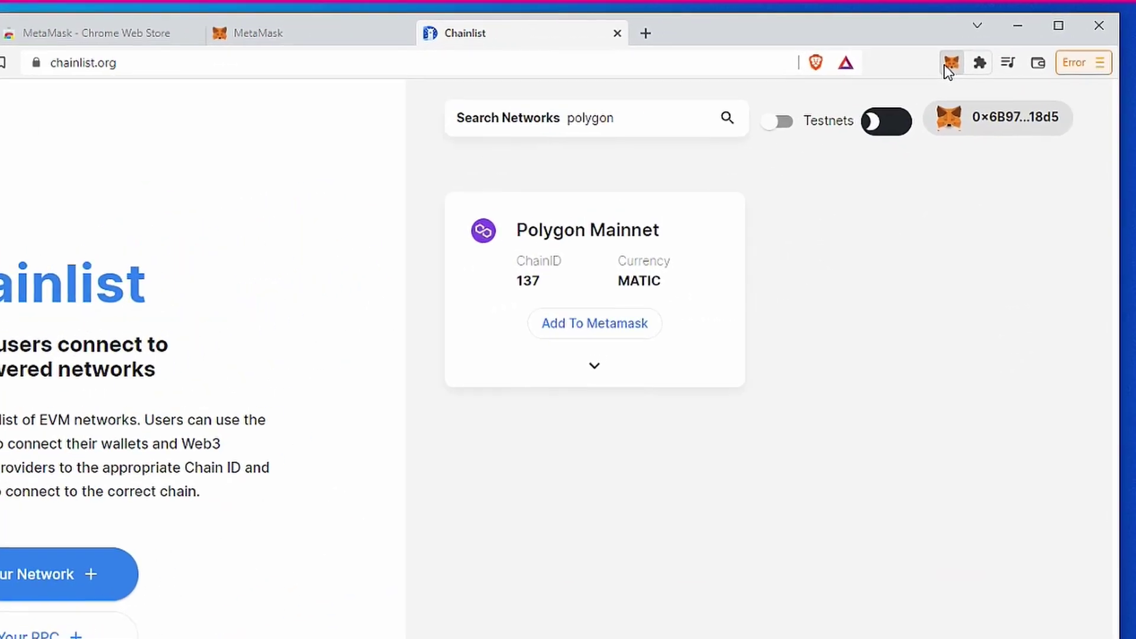
# Switch the MetaMask wallet from Polygon Mainnet to Ethereum Mainnet and back to Polygon.
pyautogui.click(987, 47)
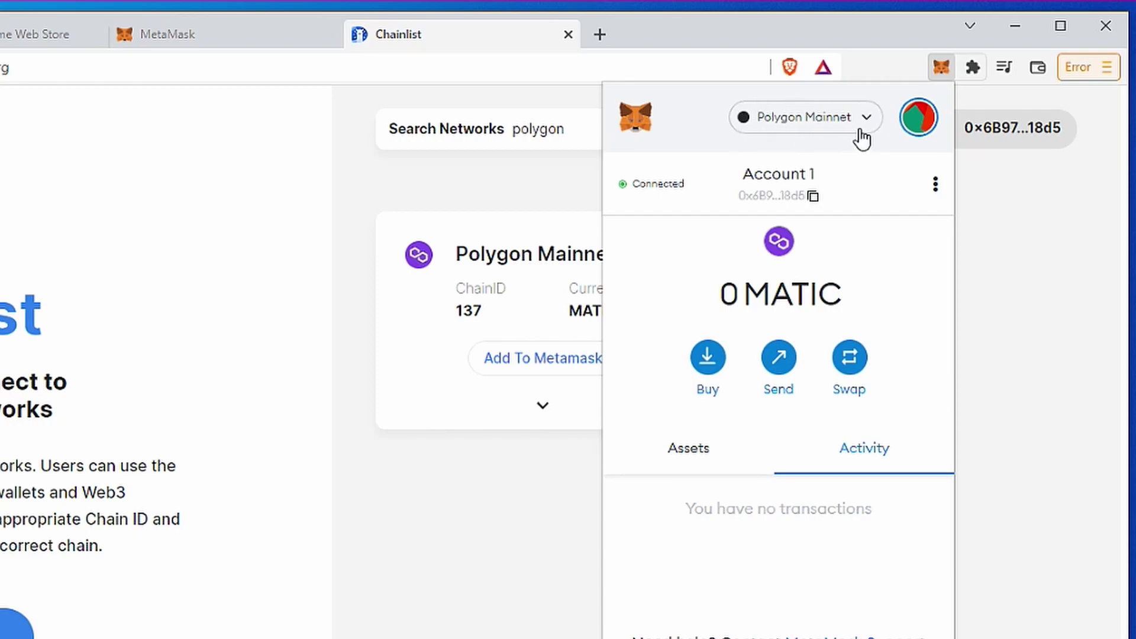
pyautogui.click(879, 127)
pyautogui.click(817, 274)
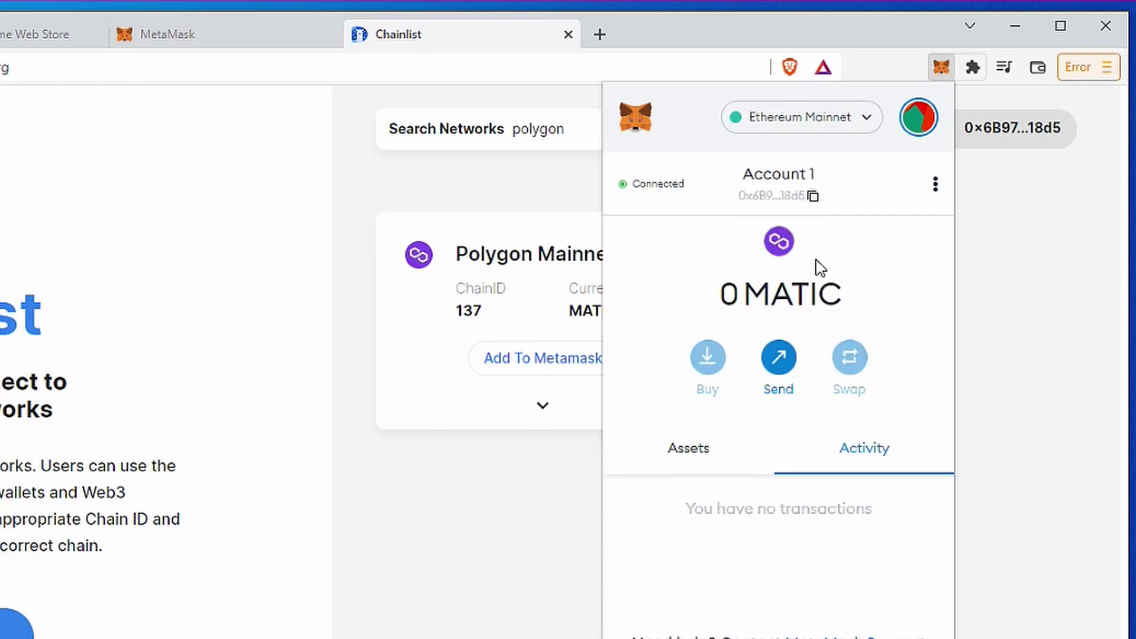
pyautogui.click(852, 122)
pyautogui.click(775, 312)
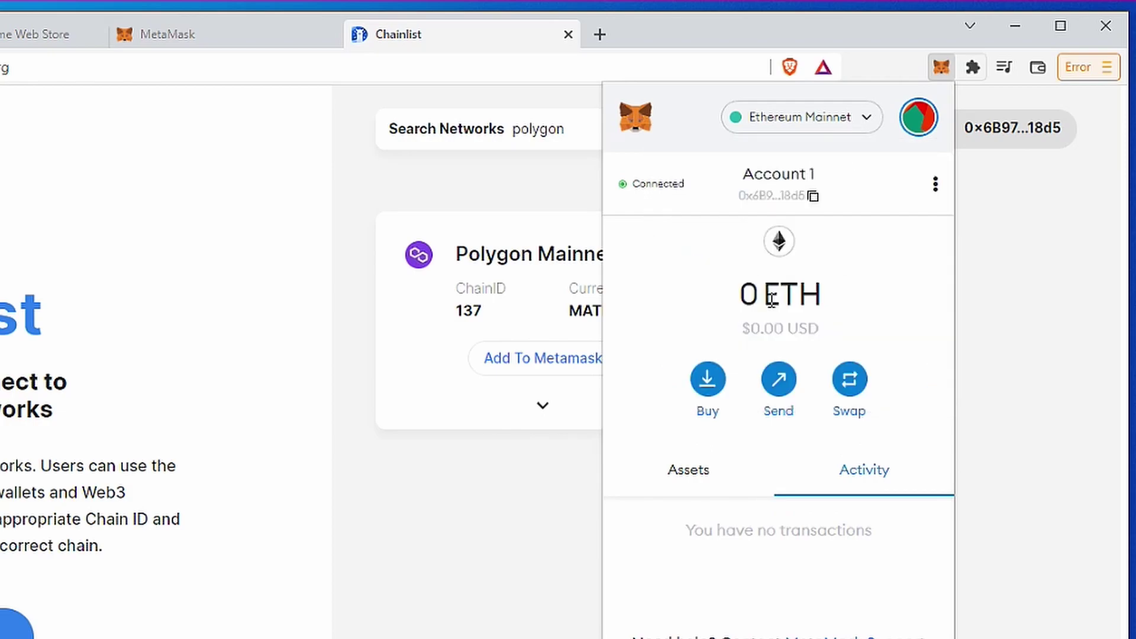
# Leave the wallet on Ethereum Mainnet and copy the Account 1 address to the clipboard.
pyautogui.click(864, 121)
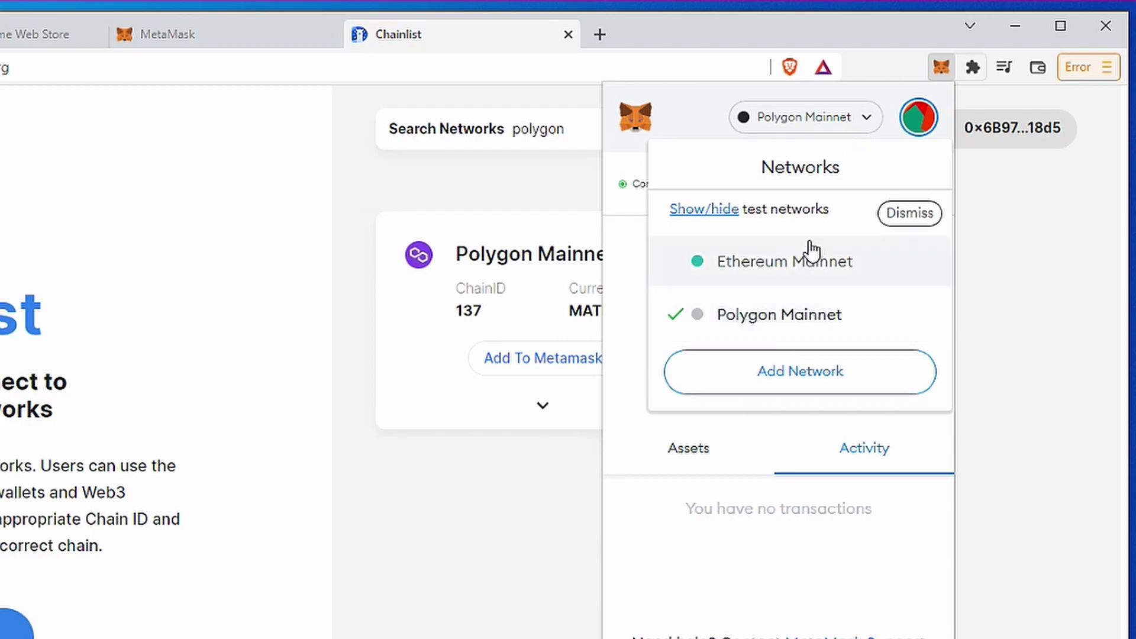
pyautogui.click(751, 314)
pyautogui.click(846, 127)
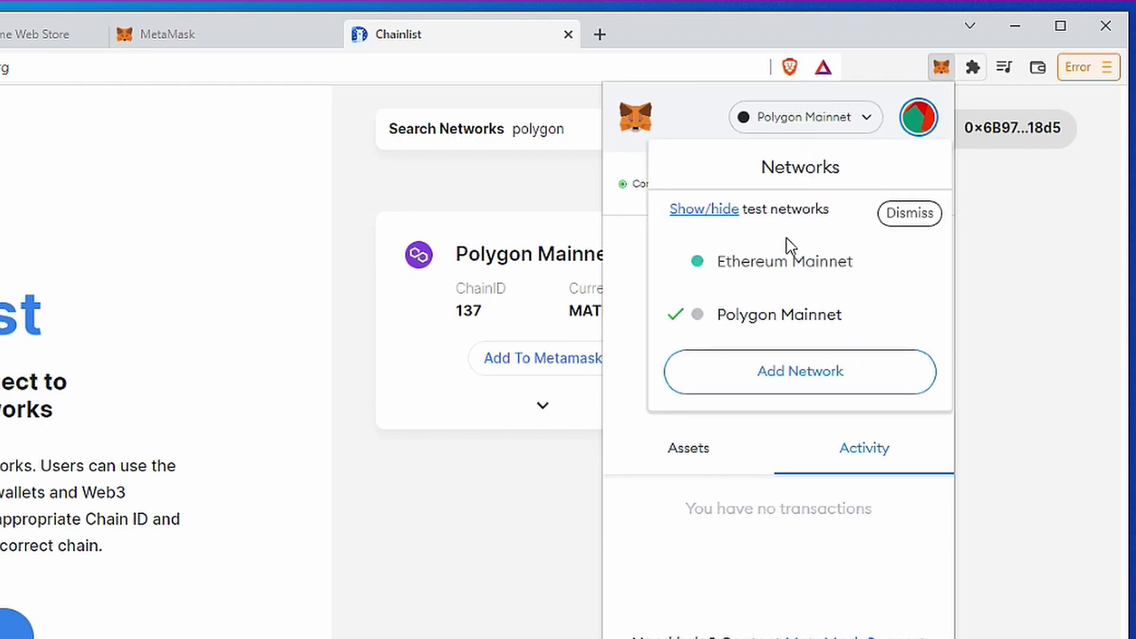
pyautogui.click(782, 264)
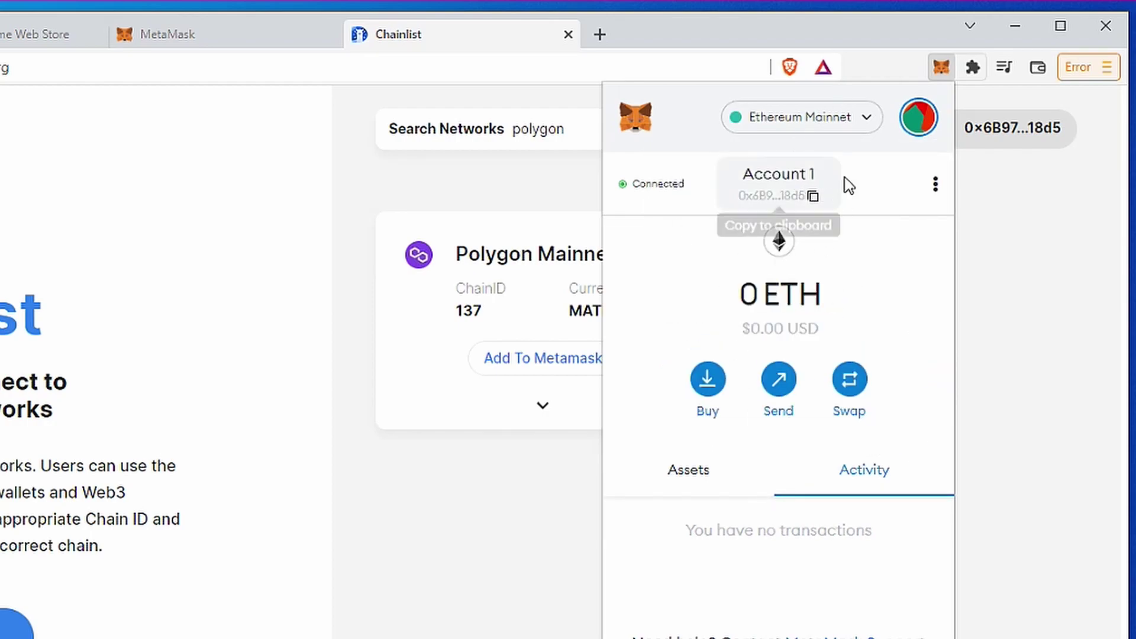
pyautogui.click(786, 191)
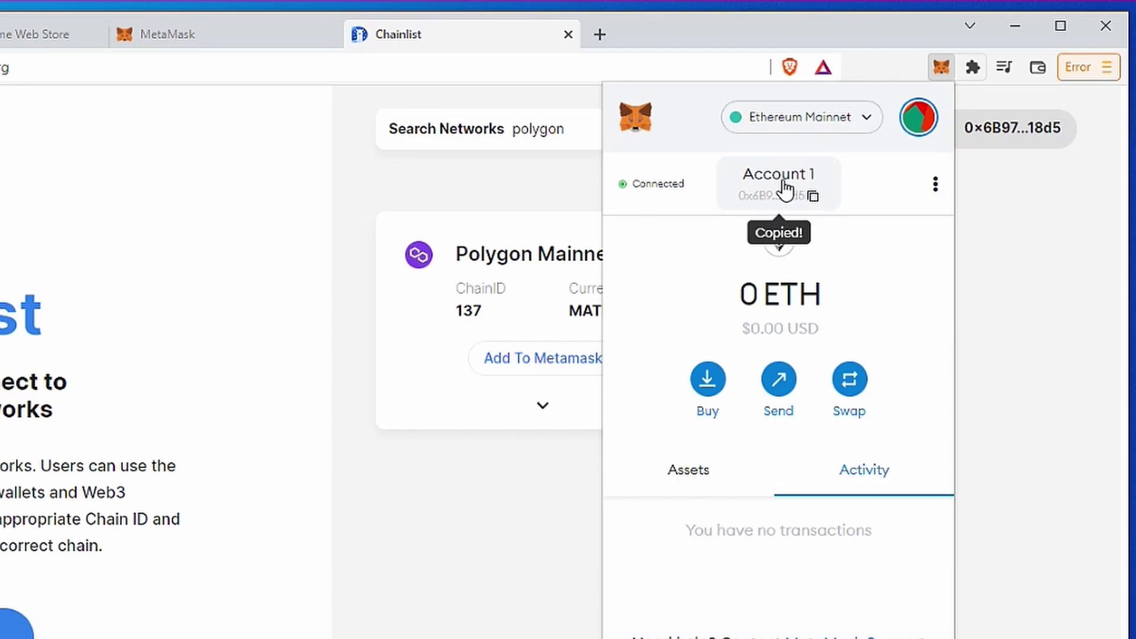